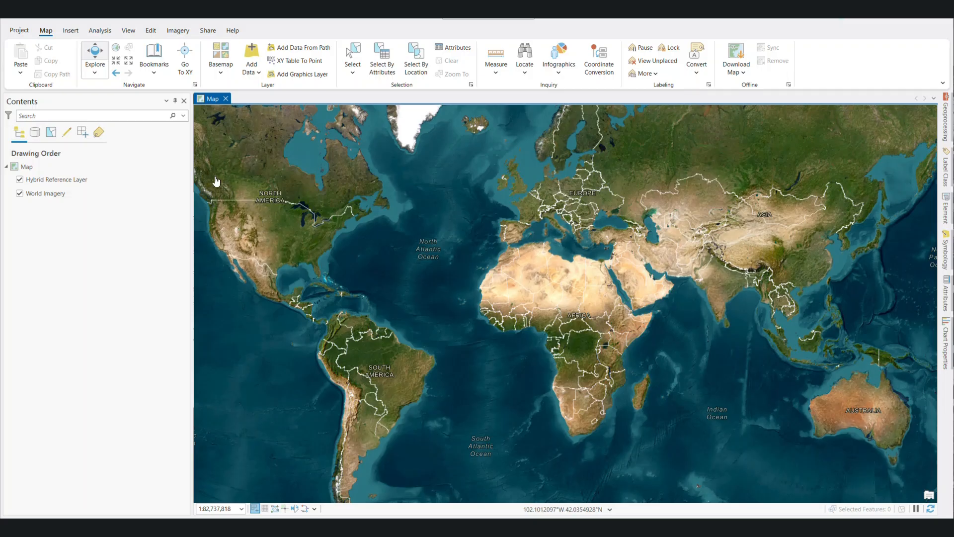
Browse for another project to open and search ArcGIS Online for "MAKE A LAYOUT".
left_click(18, 31)
left_click(25, 72)
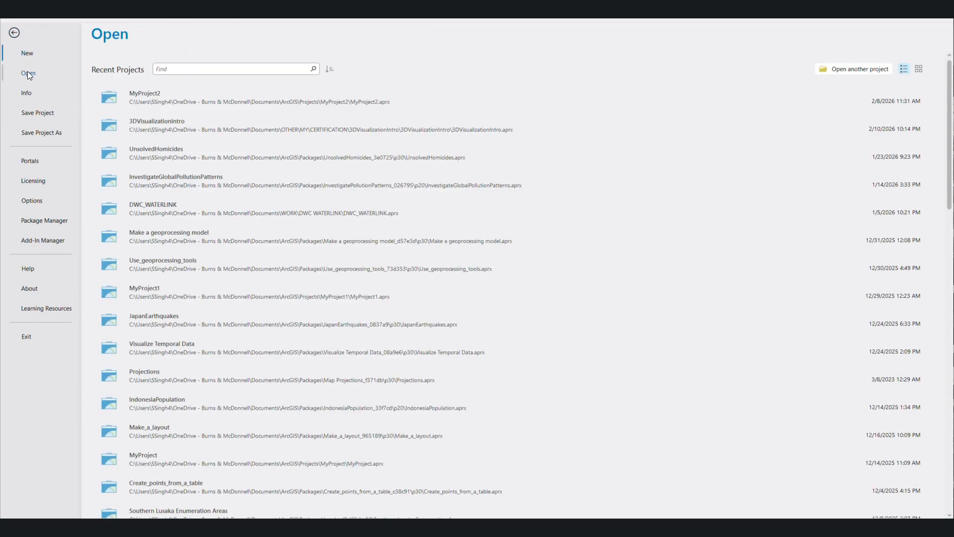
left_click(848, 69)
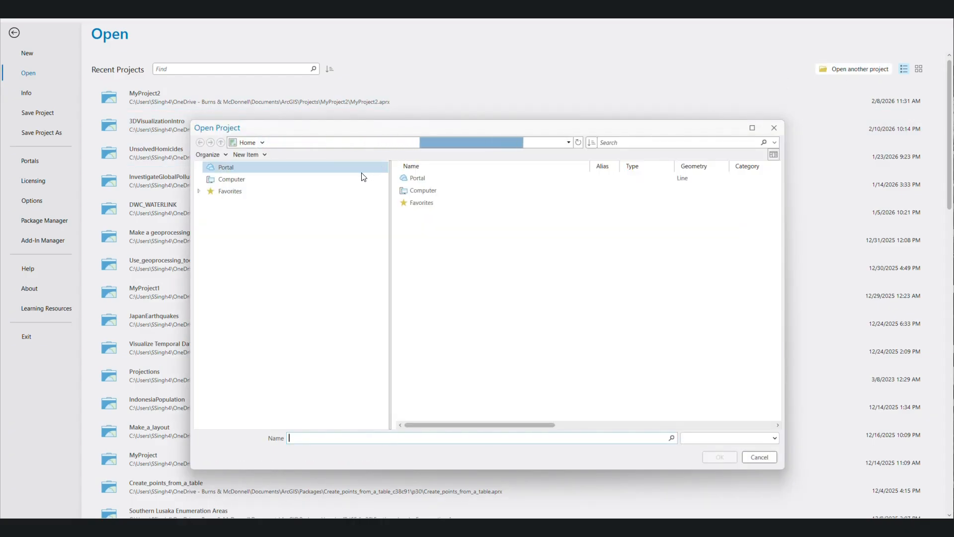
left_click(421, 179)
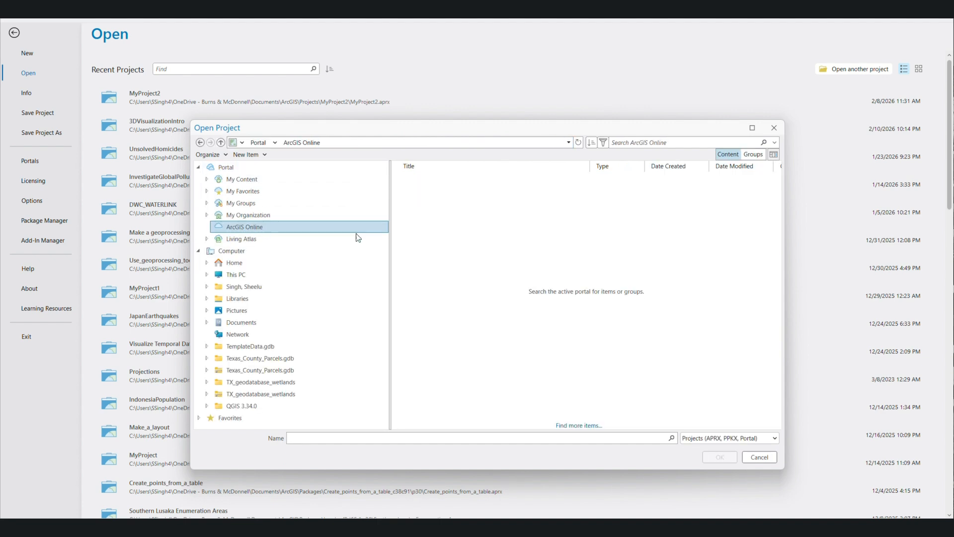
left_click(643, 144)
type("MAKE ALAYOUT")
key("Return")
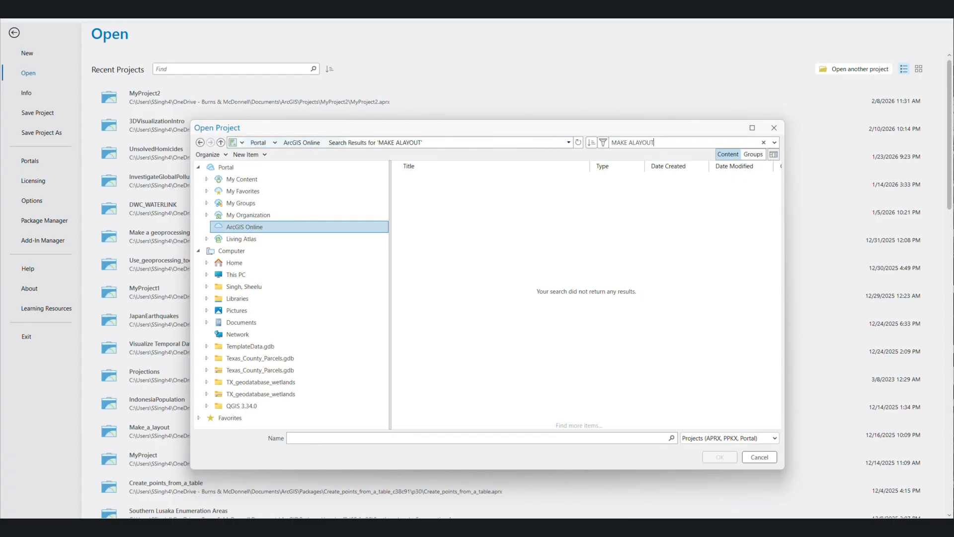
key("Return")
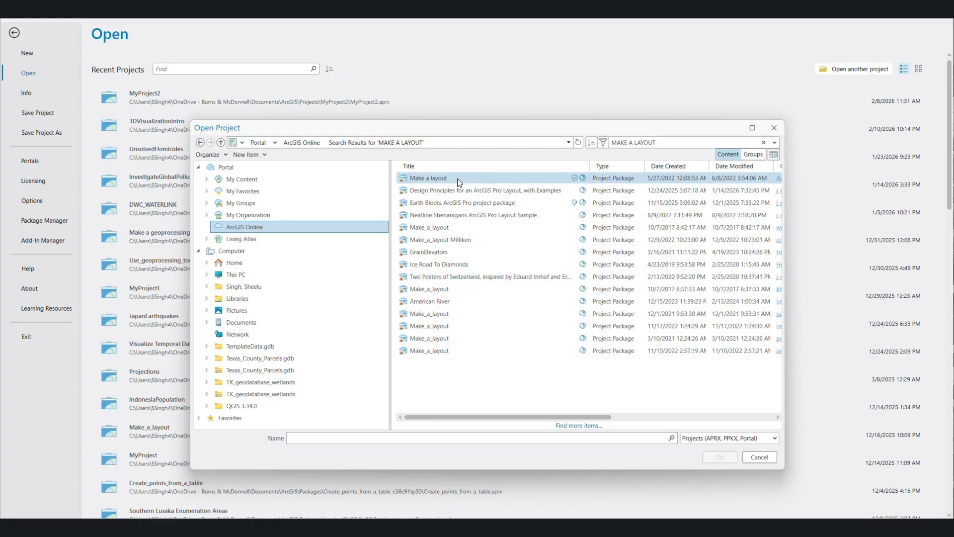
Open the authoritative "Make a layout" project package without saving changes to MyProject2.
mouse_move(576, 179)
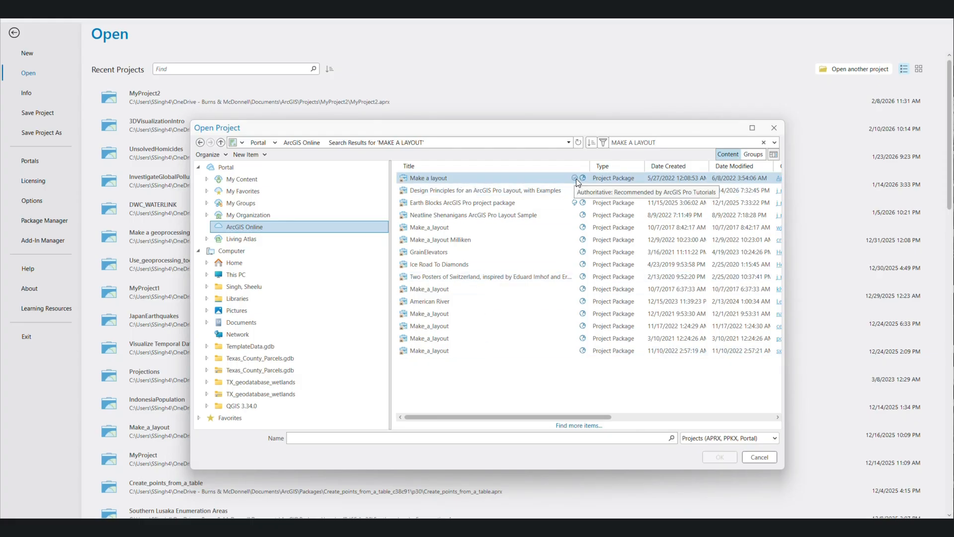
left_click(558, 178)
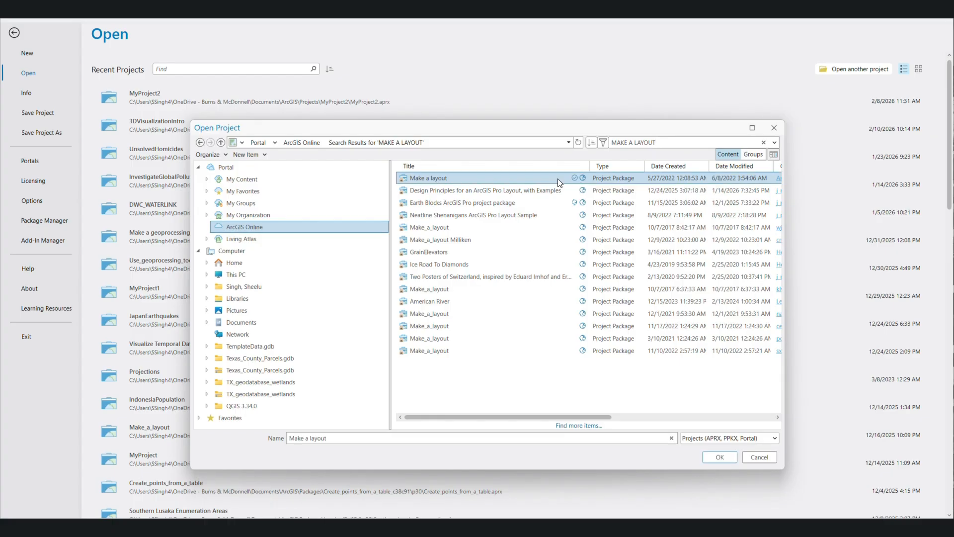
left_click(721, 456)
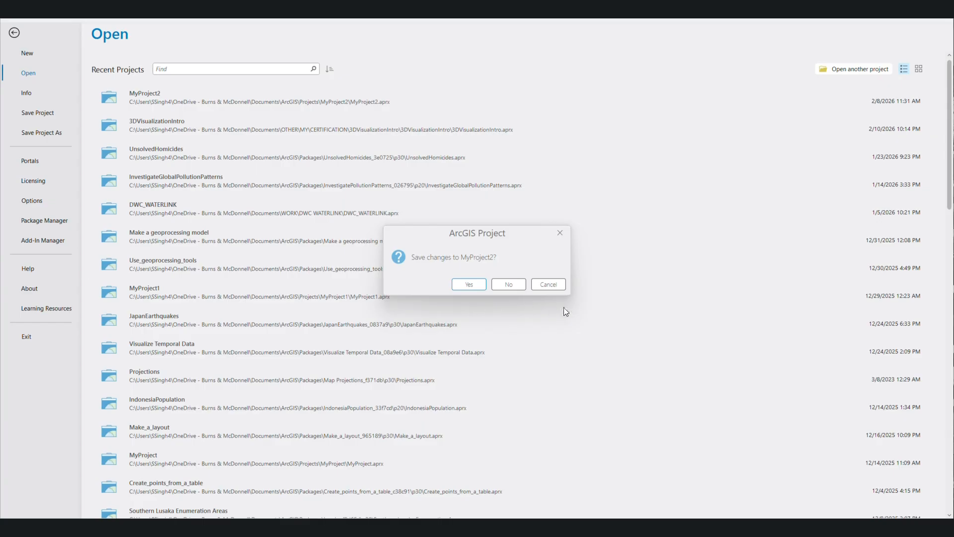
left_click(509, 284)
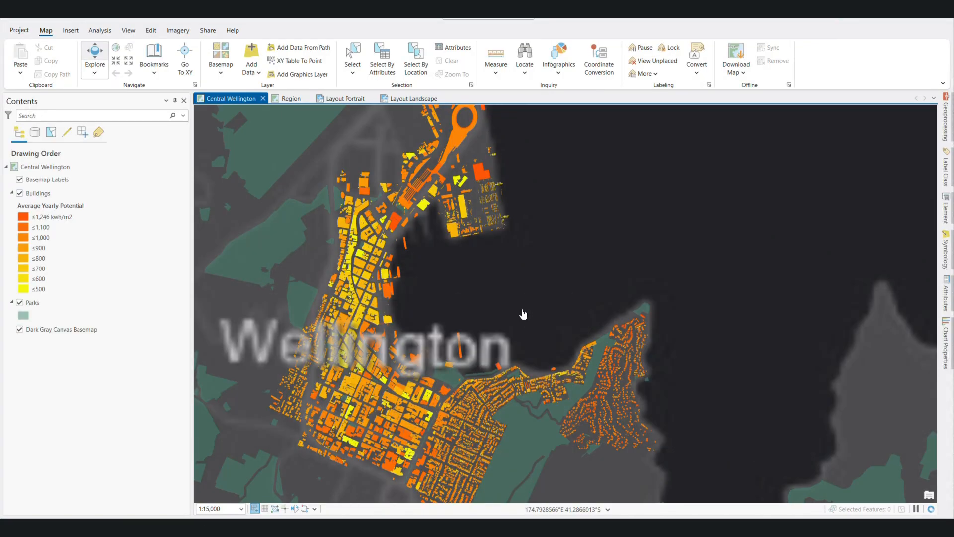
Look over the buildings on the Central Wellington map and apply the Mapping pane set.
scroll(534, 294, "down", 2)
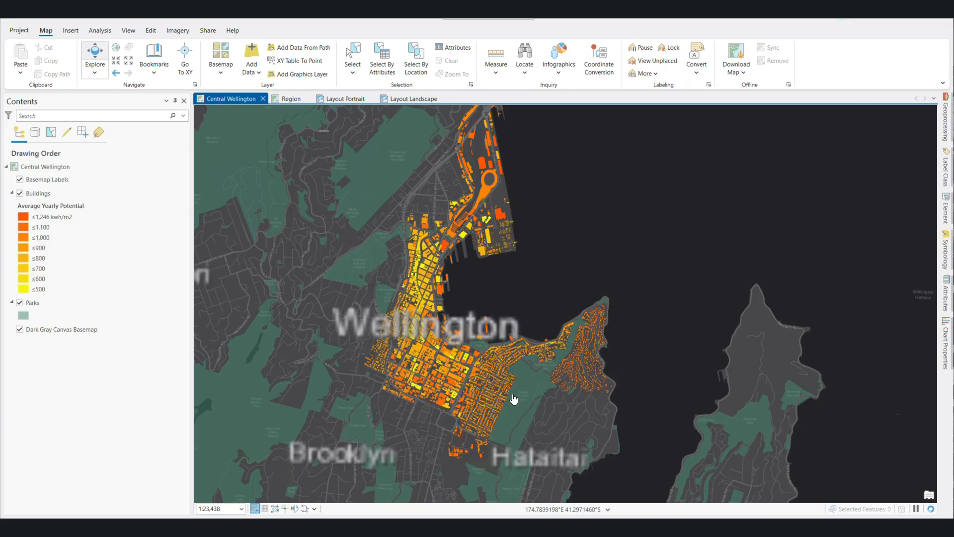
scroll(488, 365, "up", 2)
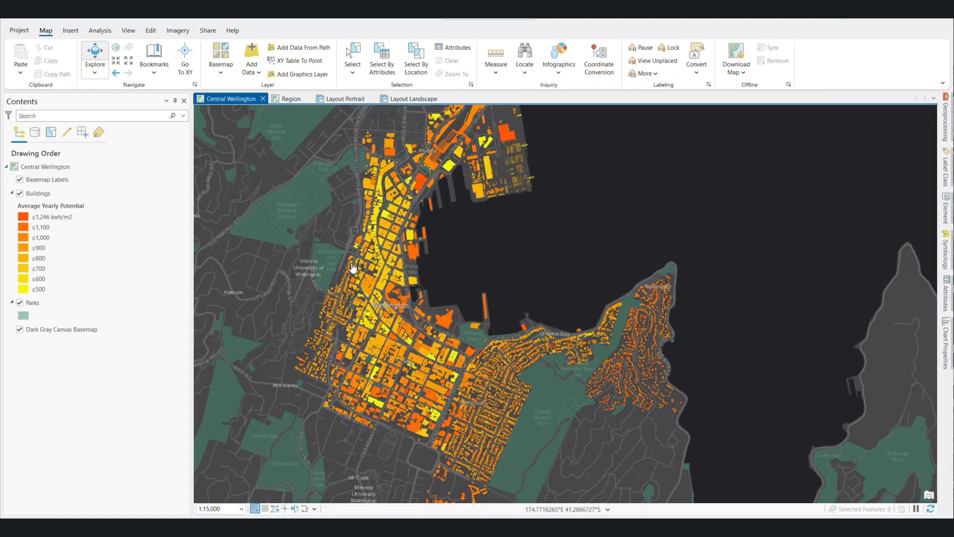
left_click_drag(442, 279, 436, 307)
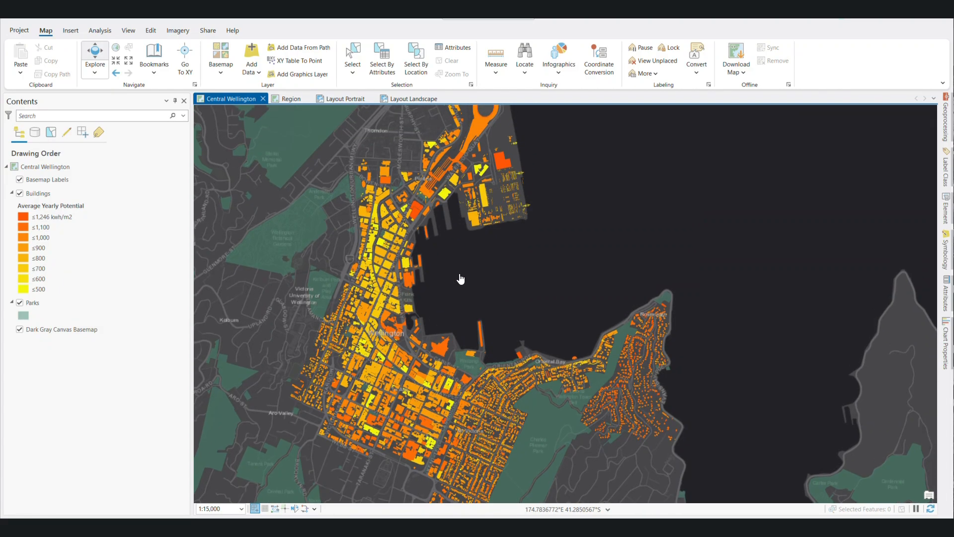
left_click_drag(467, 368, 479, 336)
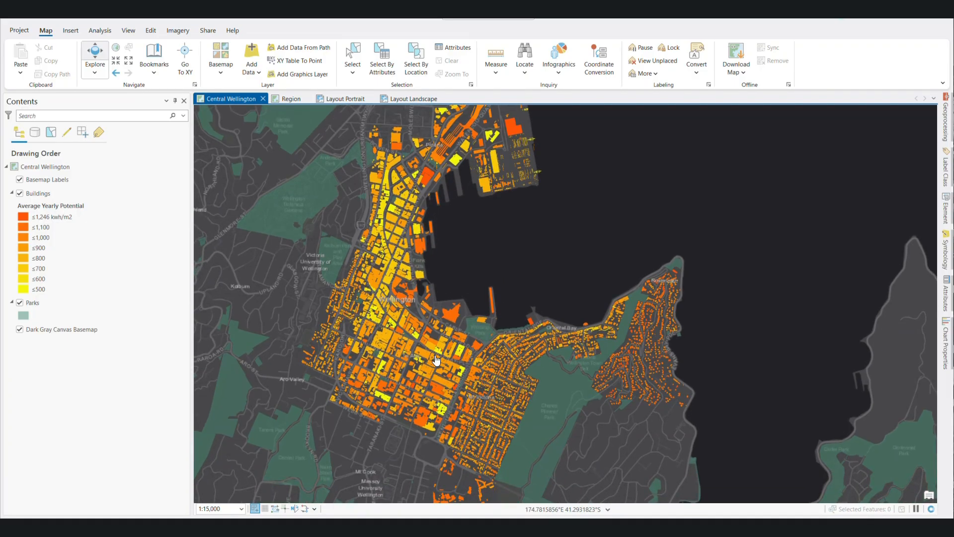
left_click(128, 32)
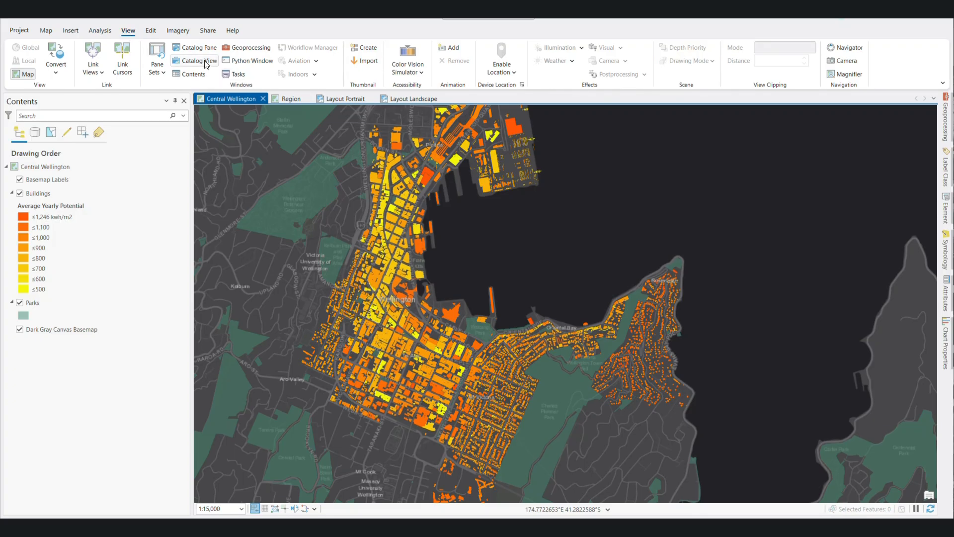
left_click(158, 64)
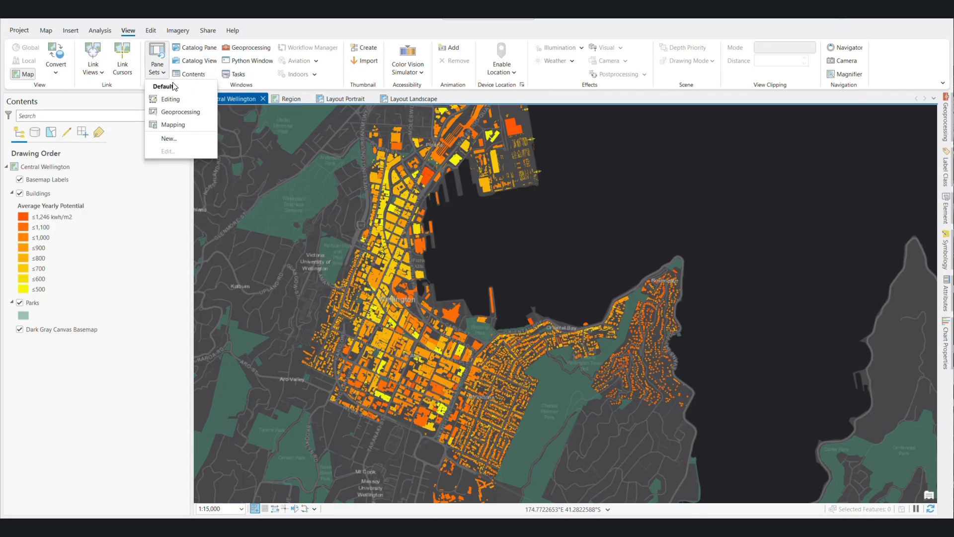
left_click(181, 130)
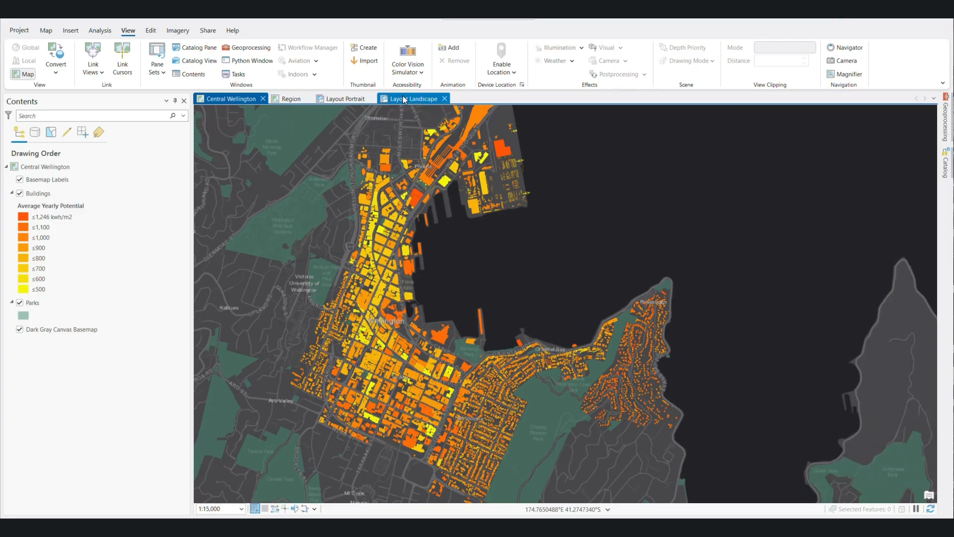
Review the Region map and the finished Layout Portrait layout.
left_click(286, 103)
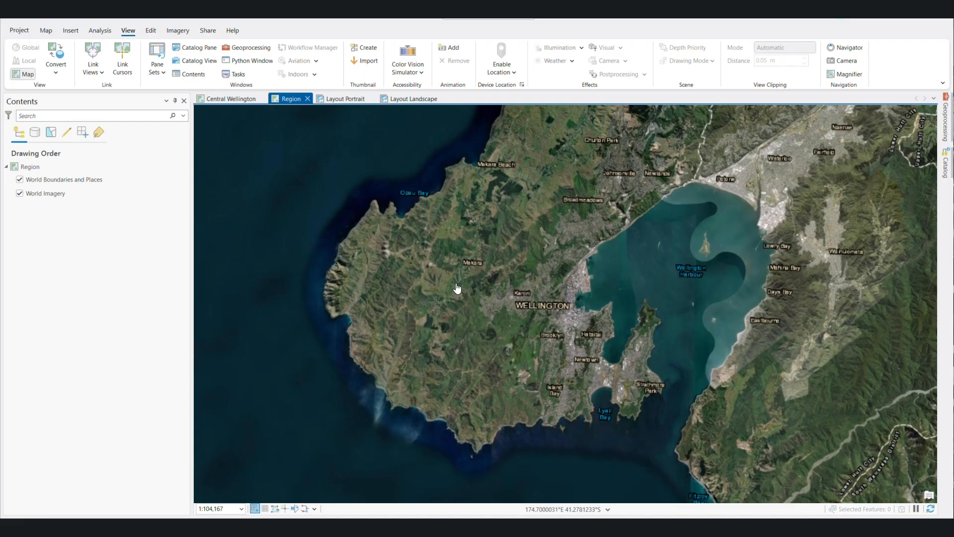
scroll(457, 288, "down", 3)
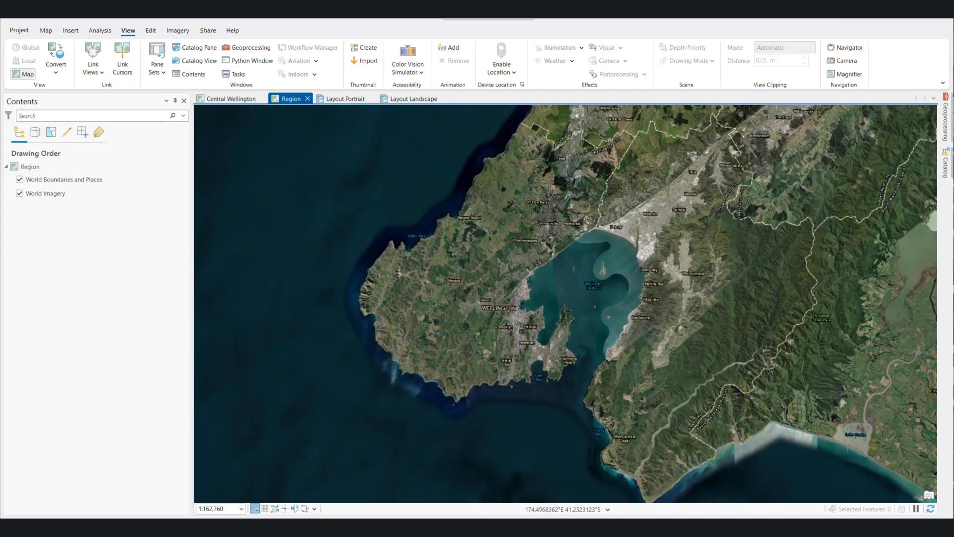
left_click(332, 100)
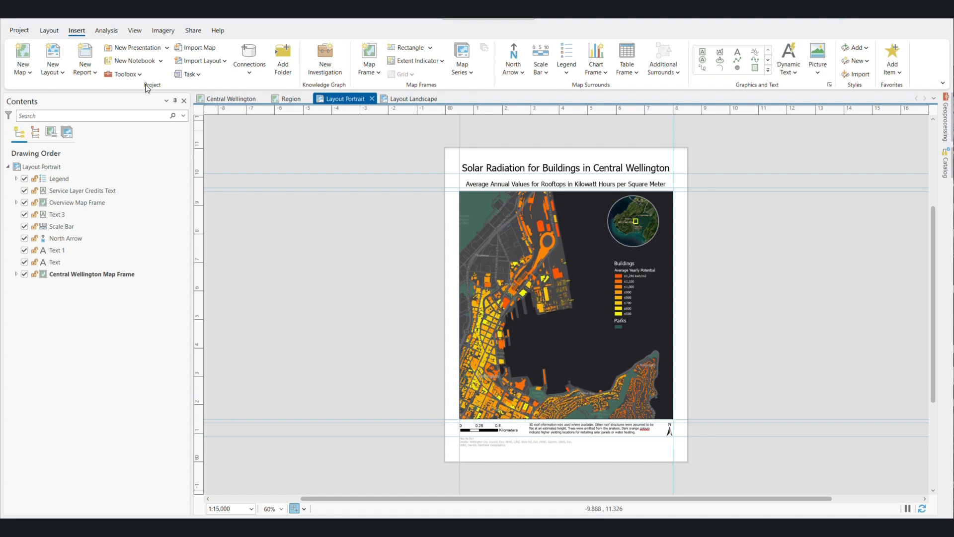
Create a new ANSI portrait Letter layout (8.5" x 11") and rename it Layout Portrait 1.
left_click(52, 72)
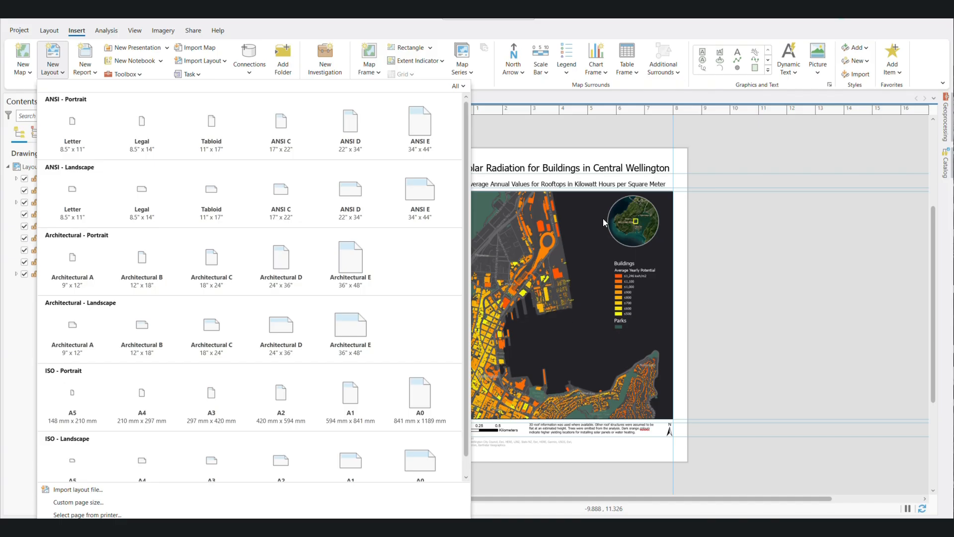
left_click(75, 131)
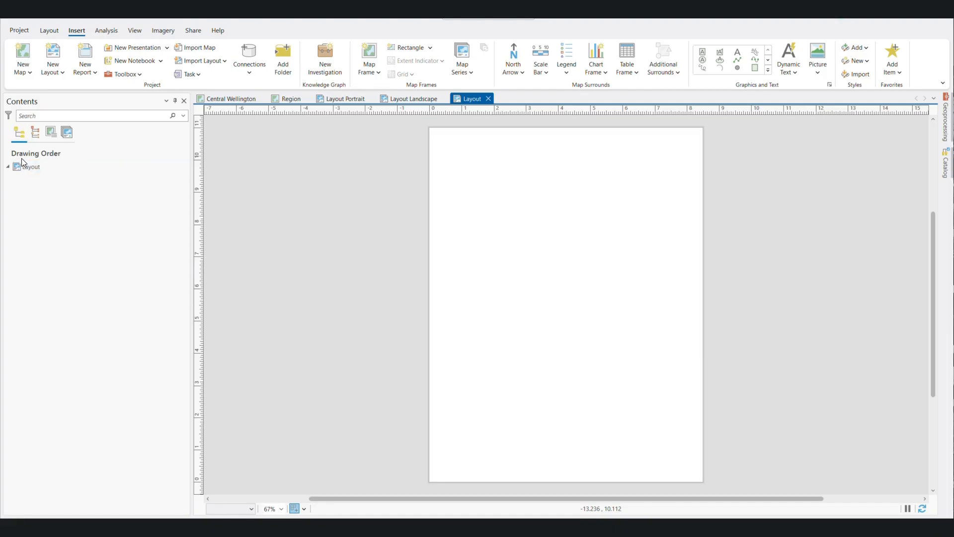
left_click(29, 171)
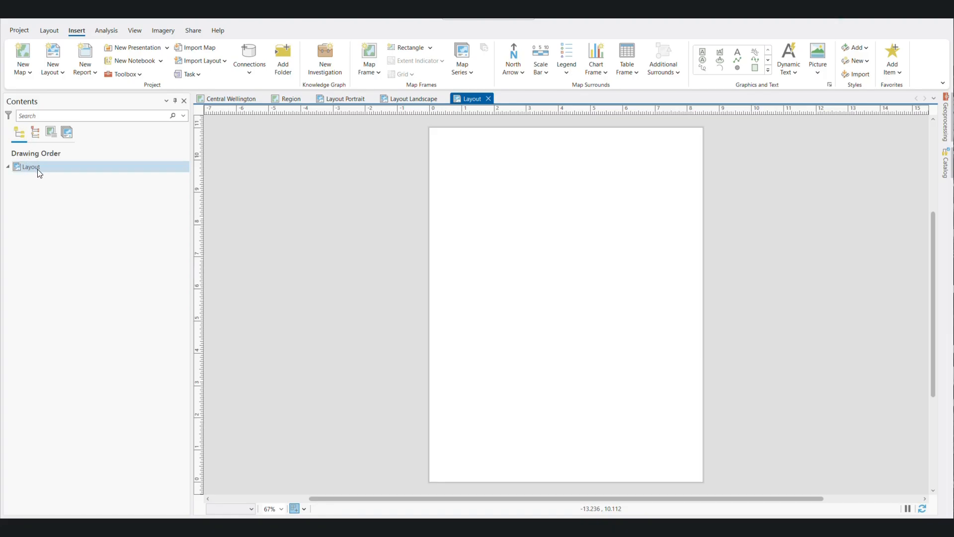
right_click(38, 170)
left_click(124, 407)
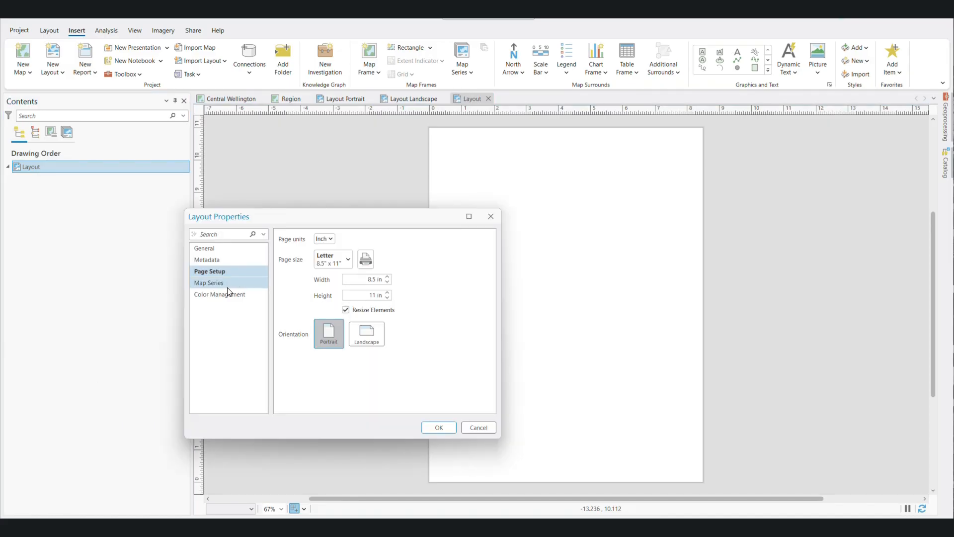
left_click(214, 252)
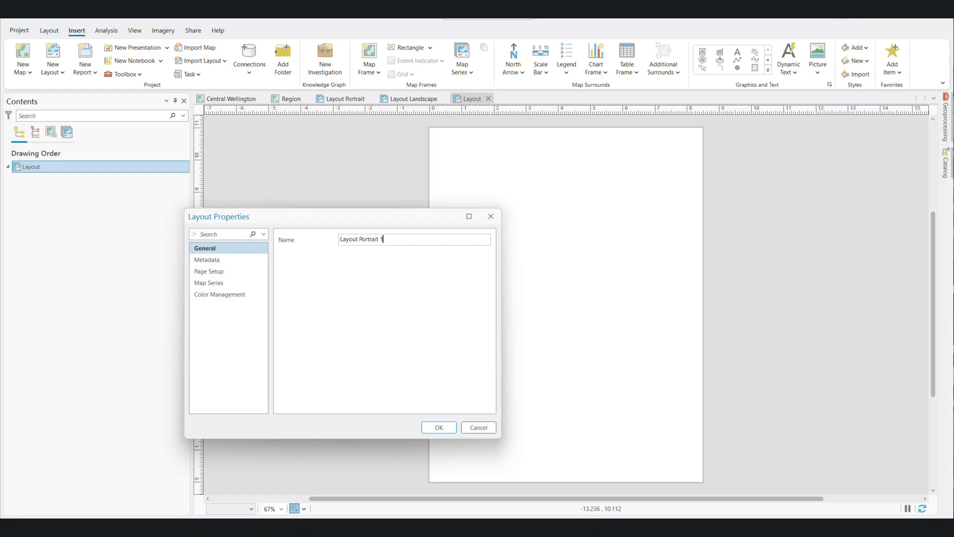
left_click(438, 428)
Check the general and page setup properties of Layout Portrait 1 without changing them.
double_click(48, 165)
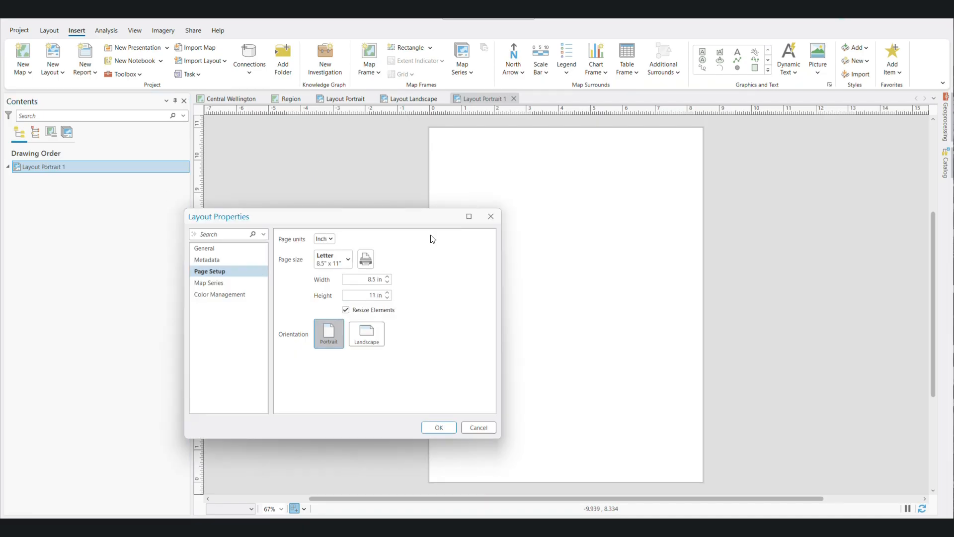
left_click(211, 249)
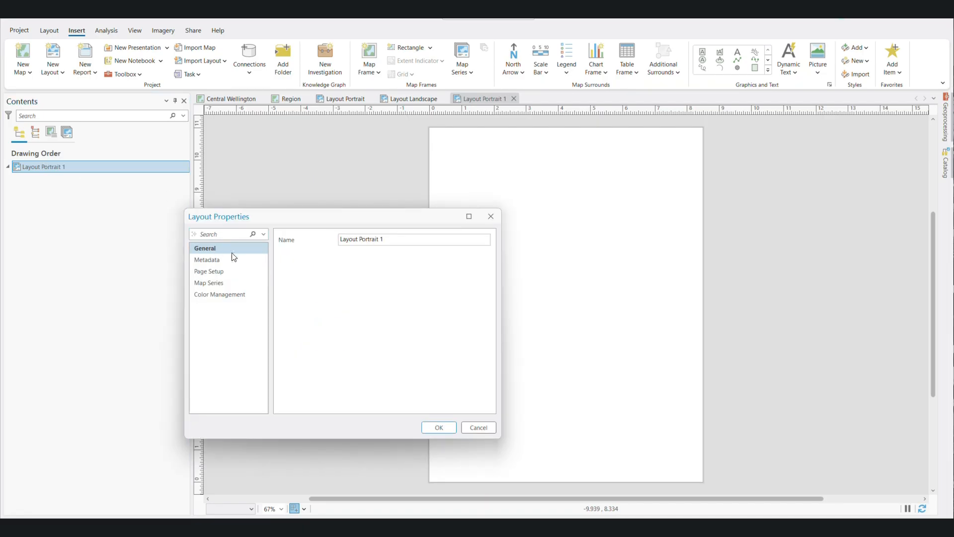
left_click(447, 427)
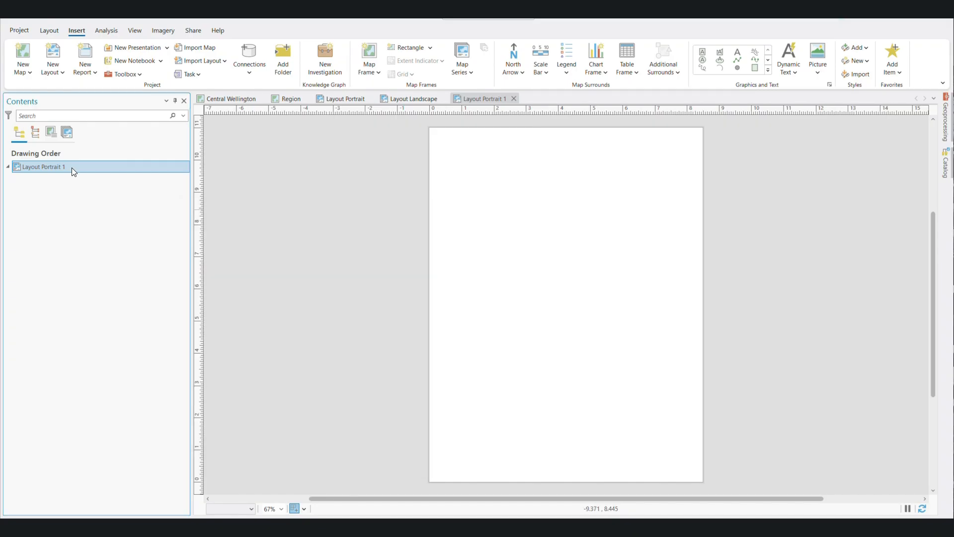
double_click(72, 168)
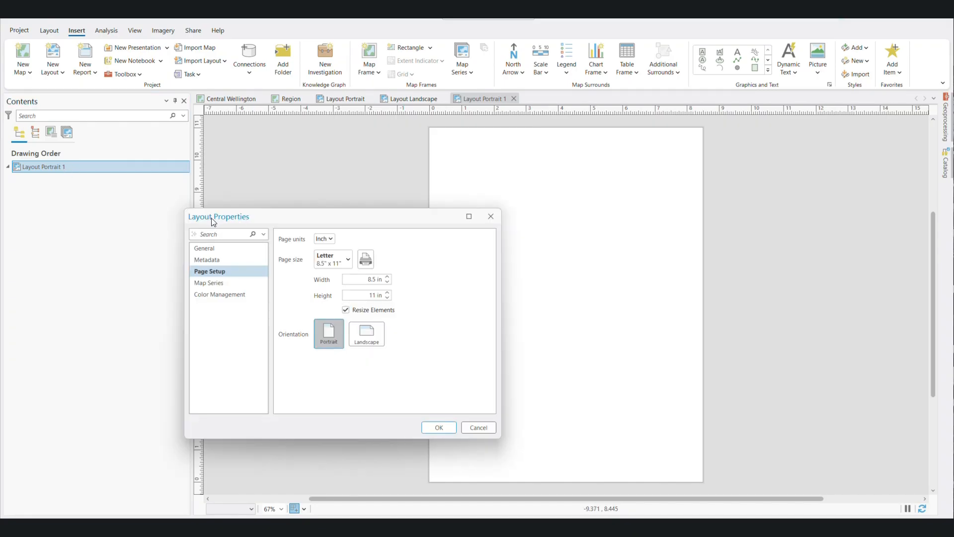
left_click(492, 217)
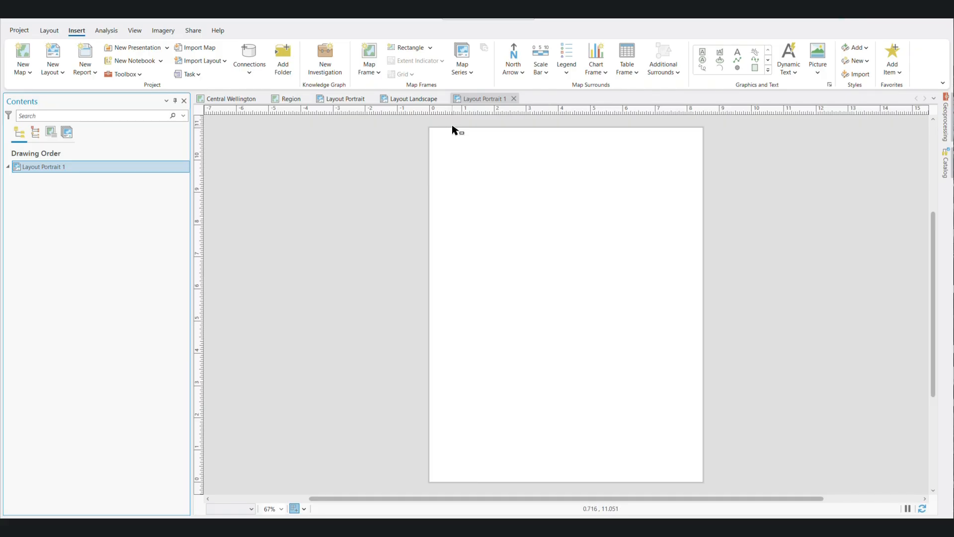
Add horizontal and vertical guides to Layout Portrait 1, offset about 0.25 in from the page edges.
left_click(330, 98)
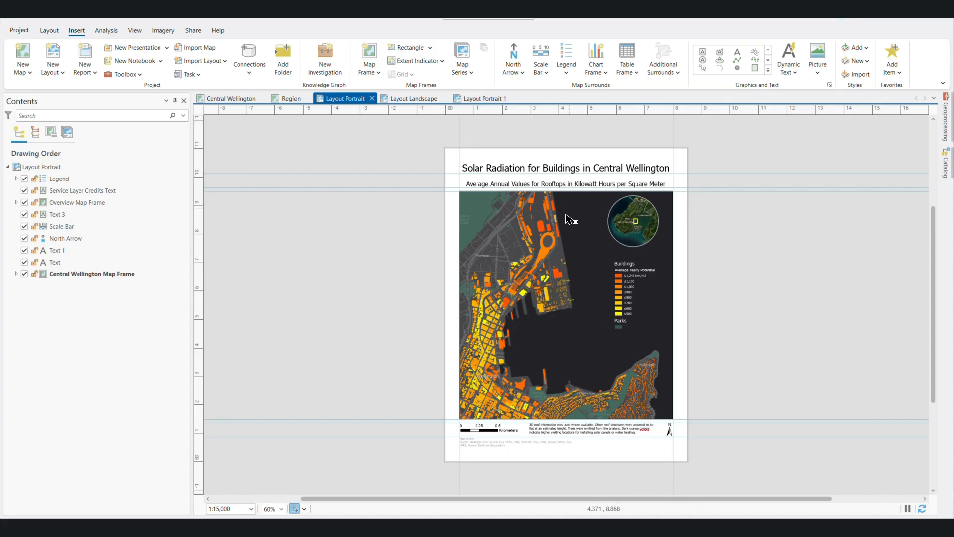
left_click(471, 99)
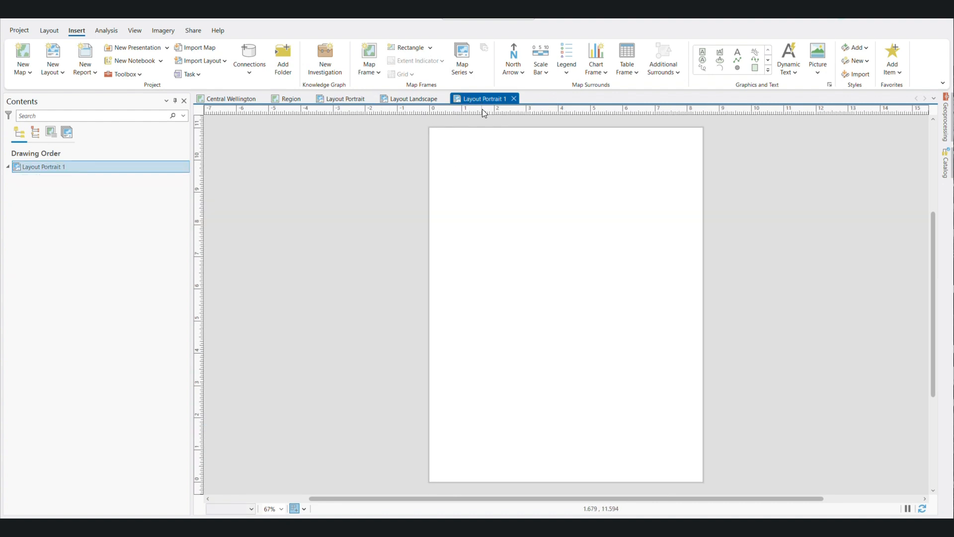
right_click(484, 112)
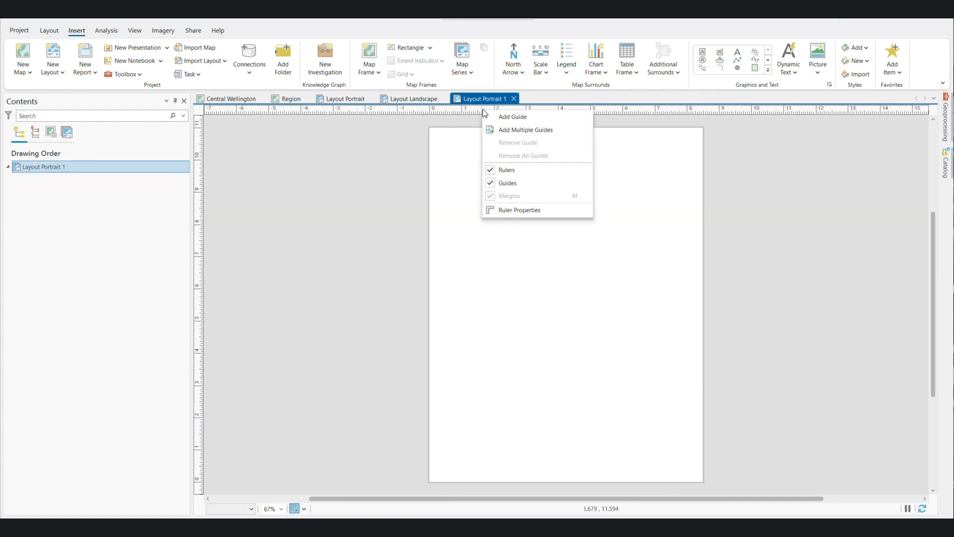
left_click(504, 131)
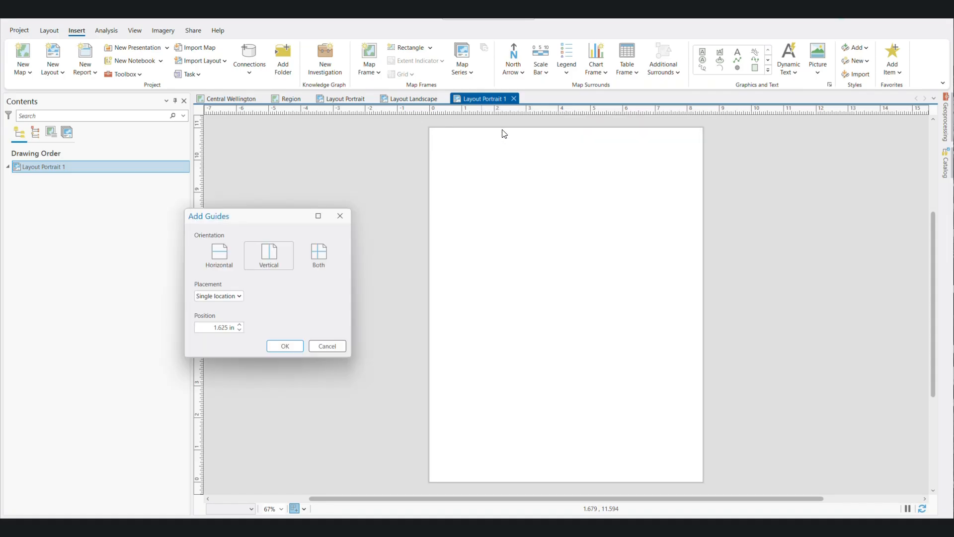
left_click(316, 257)
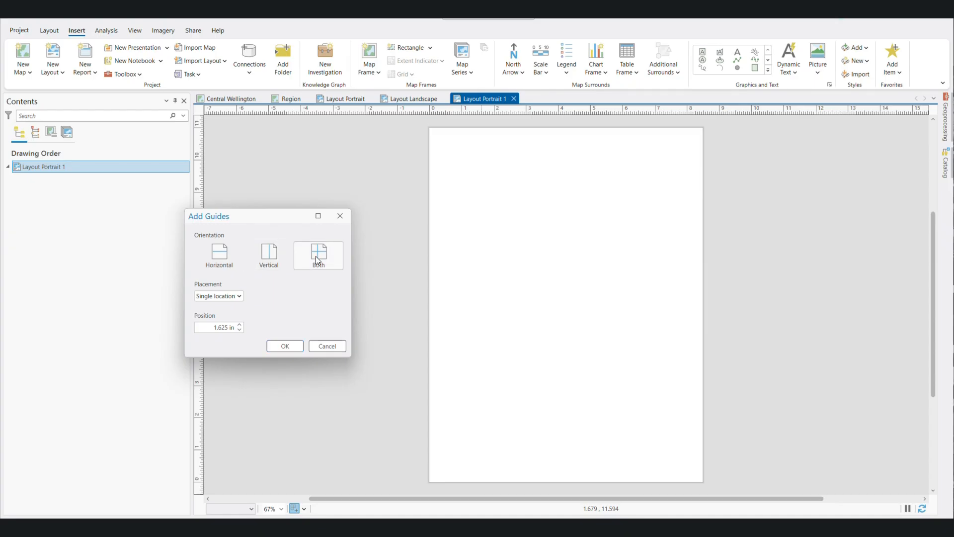
left_click(241, 296)
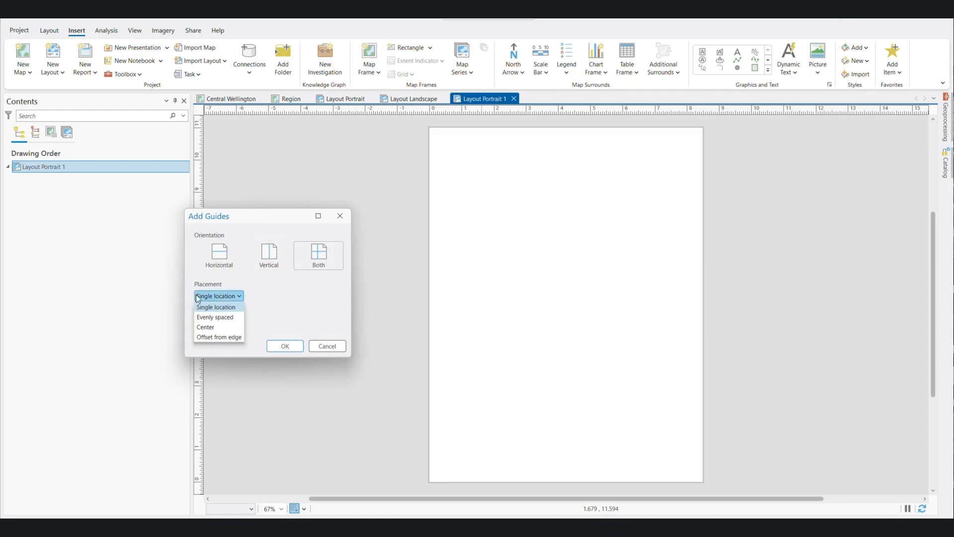
left_click(210, 336)
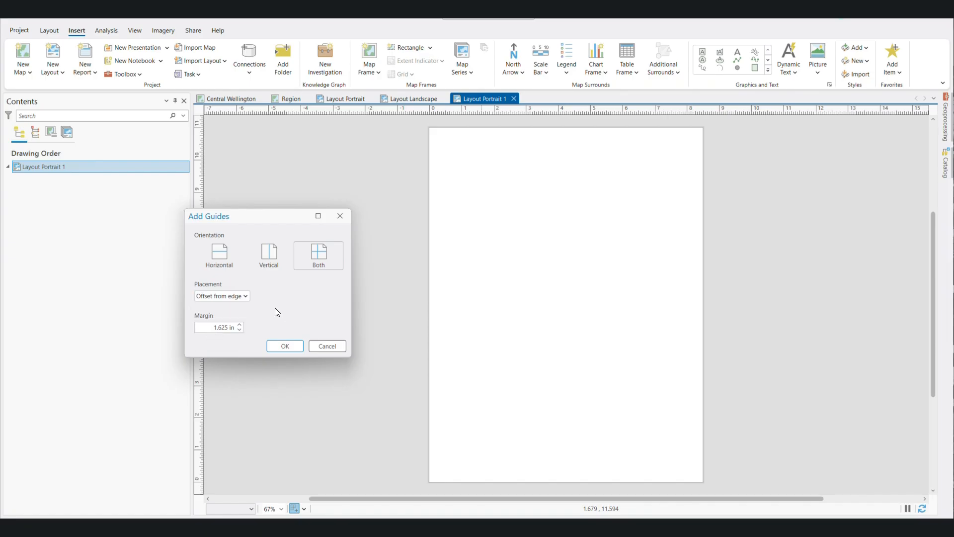
left_click_drag(213, 327, 229, 329)
type("0")
left_click(282, 347)
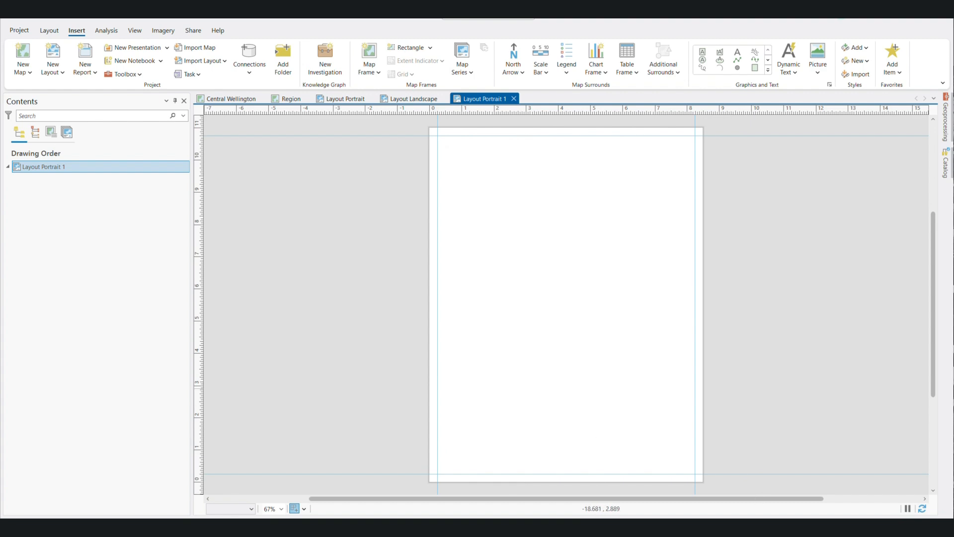
Add horizontal guides to Layout Portrait 1, offset from the page edges with a 1 in margin.
right_click(525, 112)
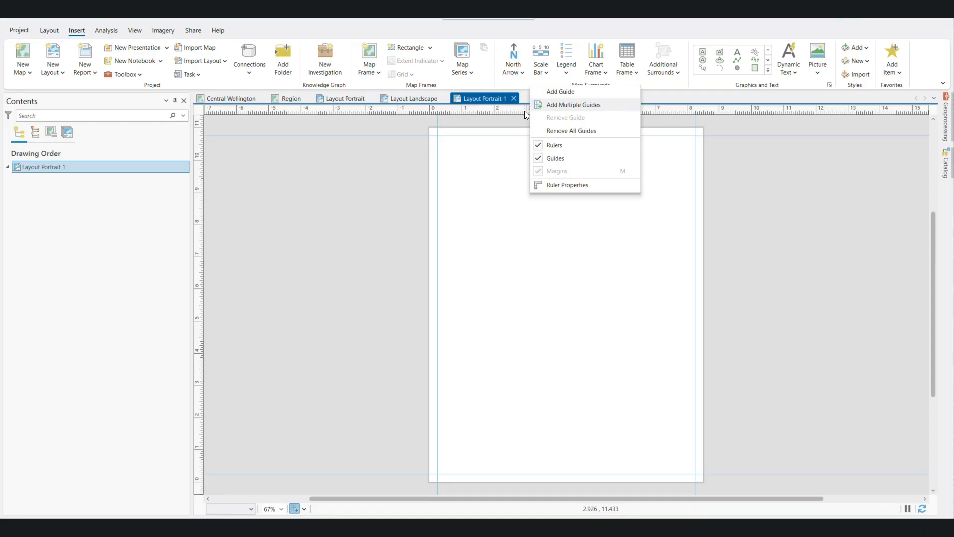
left_click(555, 106)
left_click(222, 264)
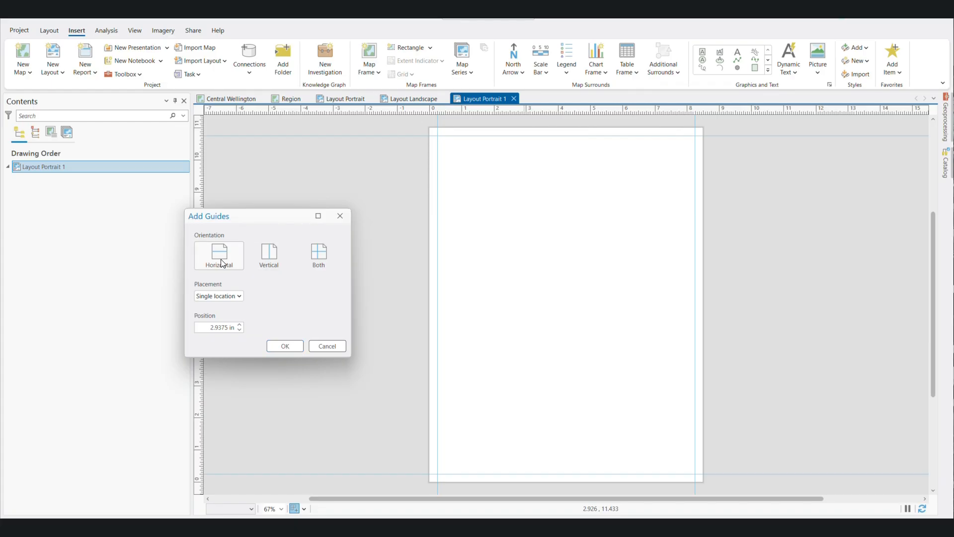
left_click(233, 295)
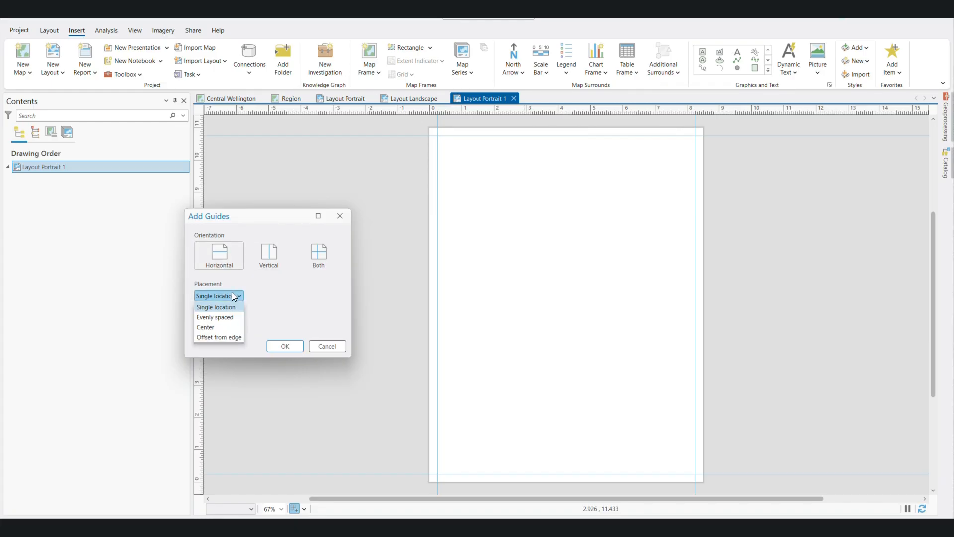
left_click(226, 338)
left_click_drag(209, 327, 226, 326)
key("Delete")
key("Delete")
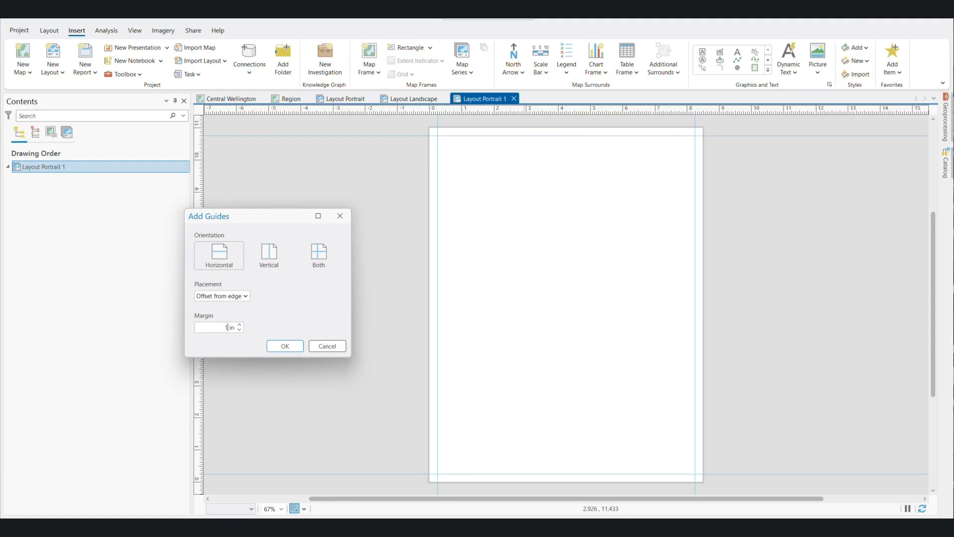
left_click(285, 346)
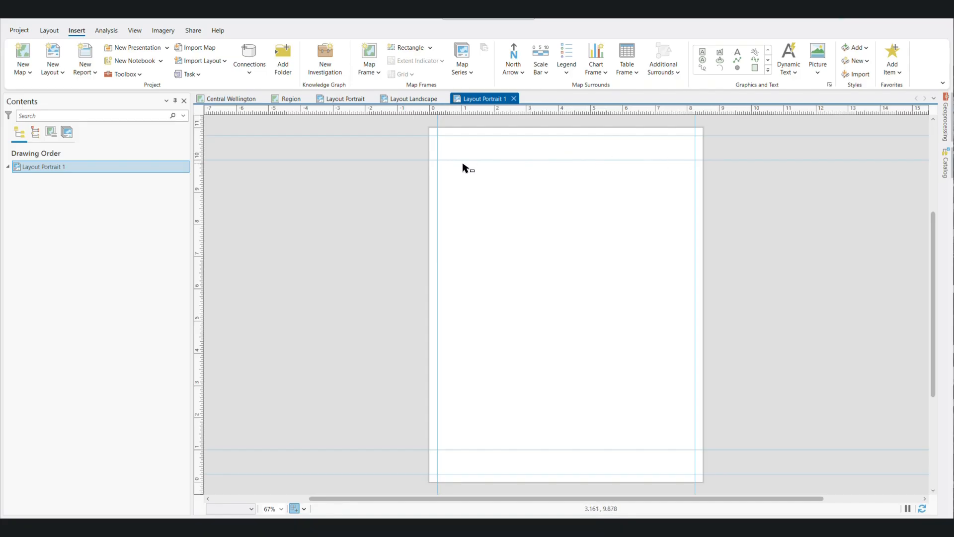
Compare with the finished Layout Portrait and add a single horizontal guide at about 9.5 in on Layout Portrait 1.
left_click(345, 98)
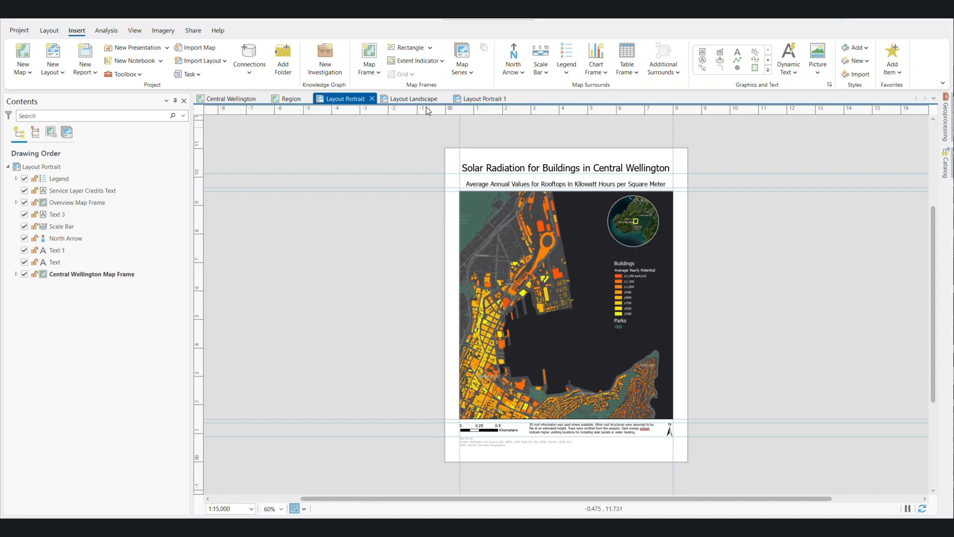
left_click(491, 101)
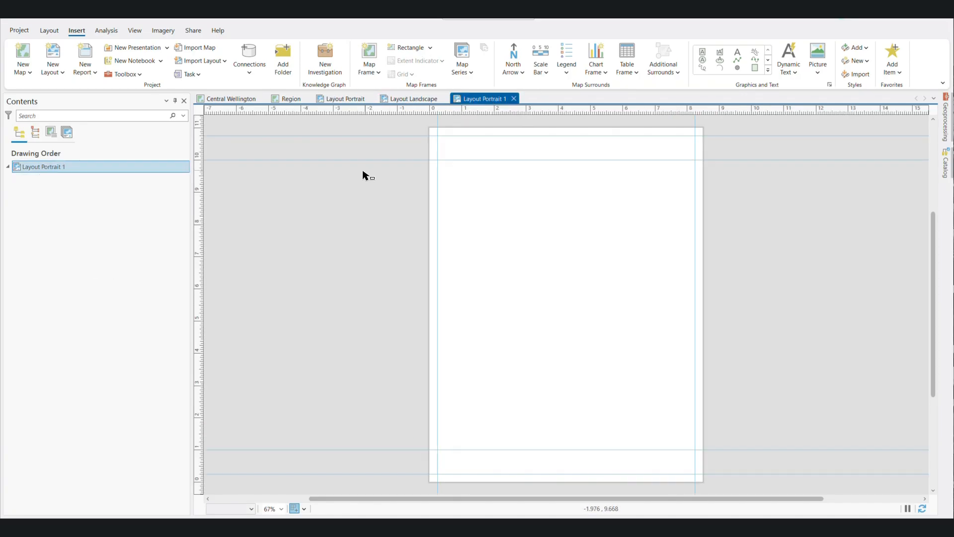
right_click(201, 180)
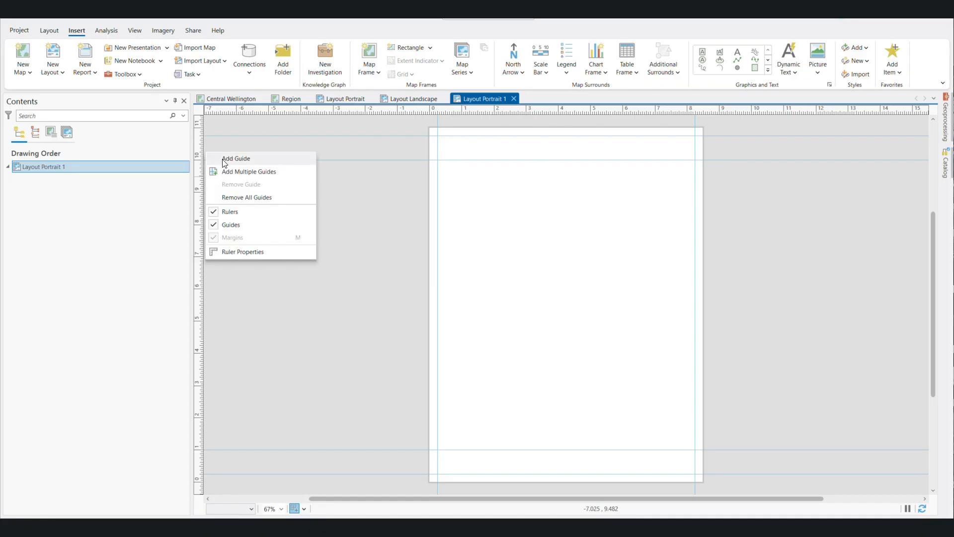
left_click(172, 194)
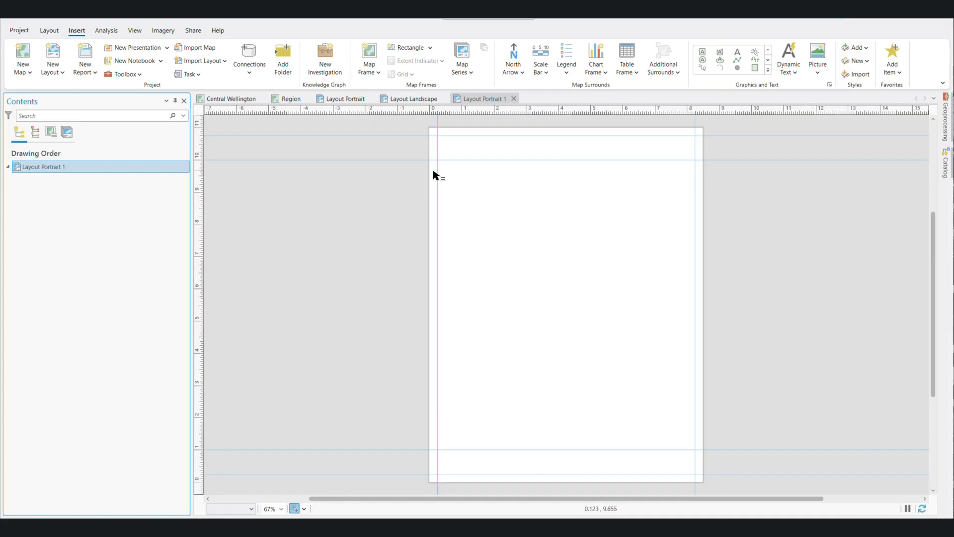
right_click(201, 179)
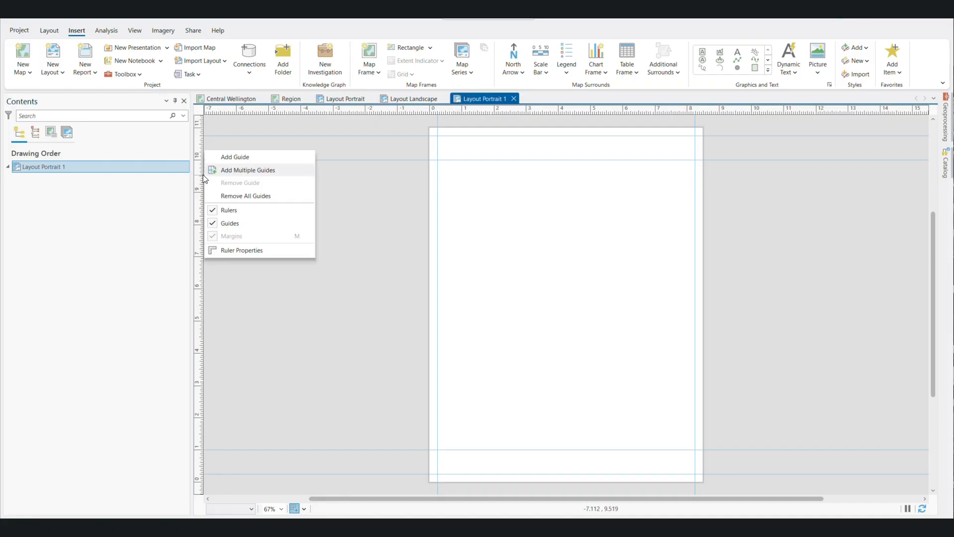
left_click(226, 158)
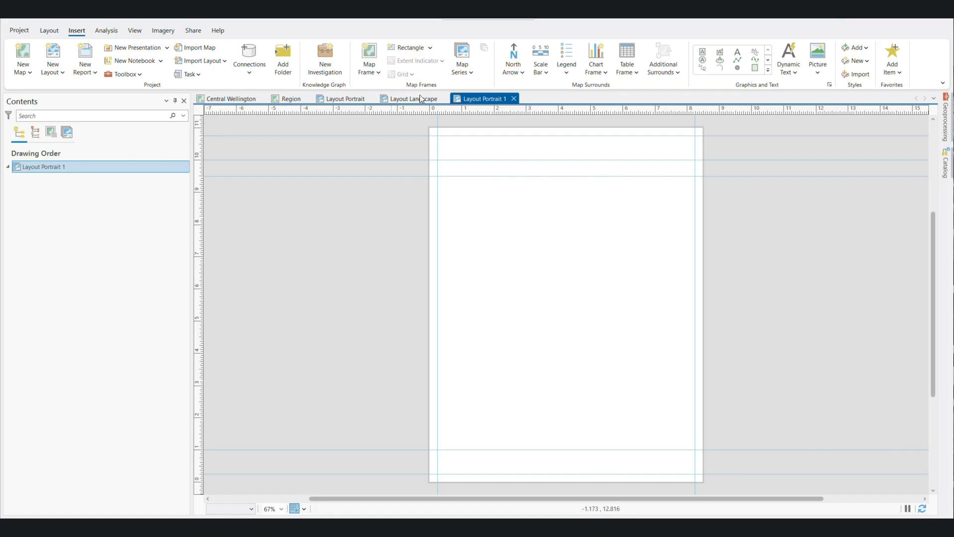
Remove the horizontal guide 1 in above the page's lower edge and add a guide back at the same position.
right_click(200, 449)
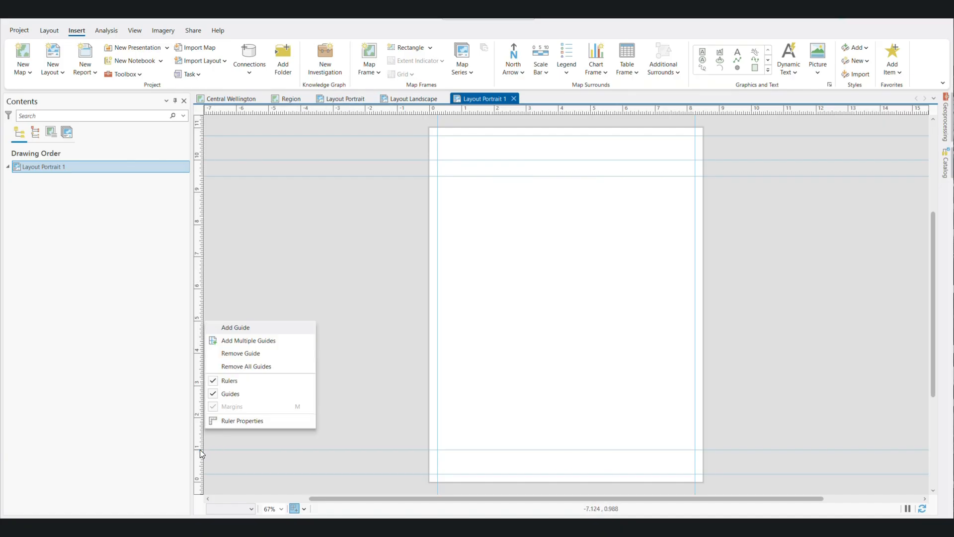
left_click(256, 355)
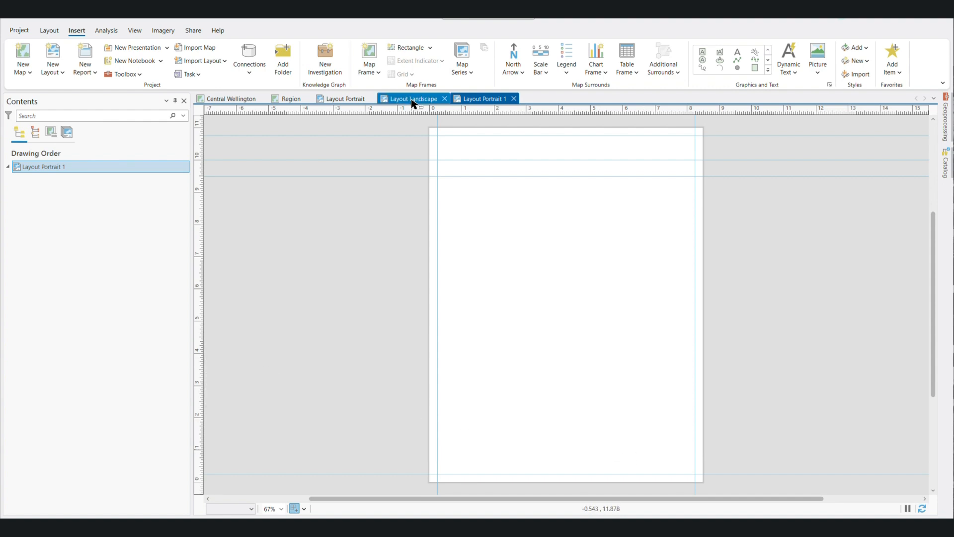
left_click(350, 101)
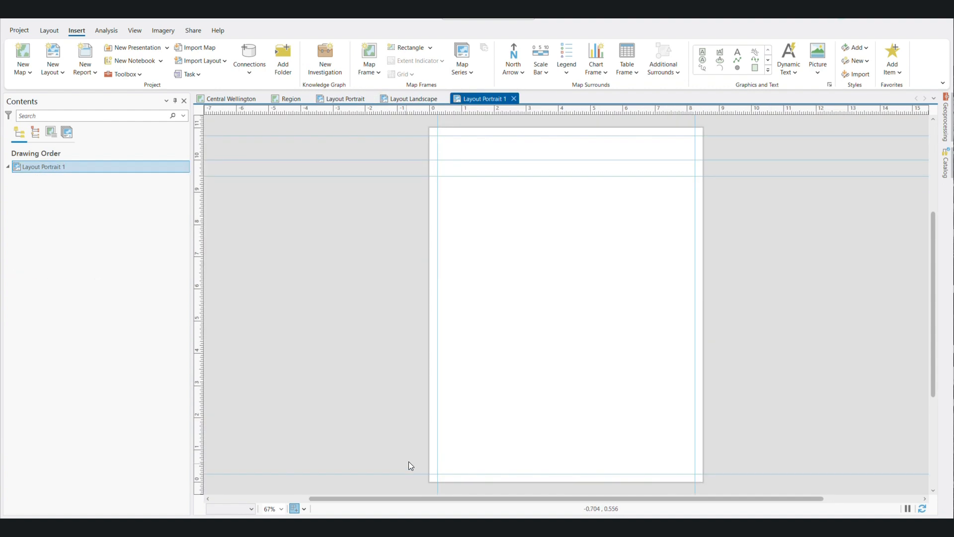
right_click(201, 450)
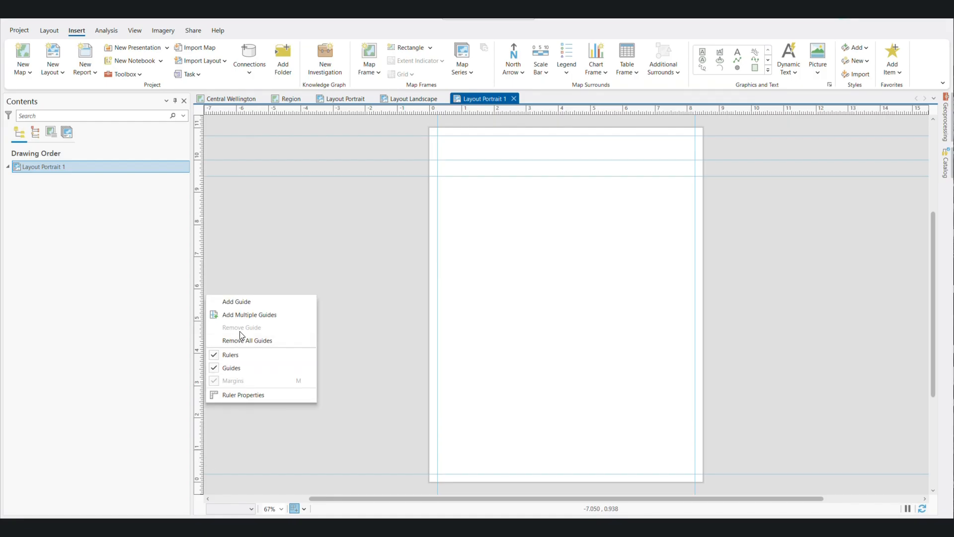
left_click(226, 301)
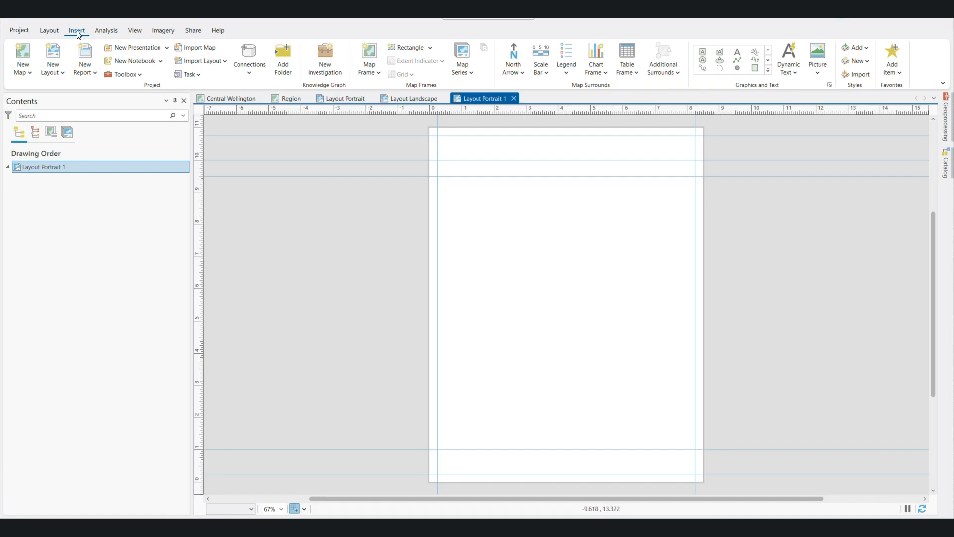
Insert a rectangular map frame of the 1:15,000 Central Wellington map, filling the area between the side guides and the 9.5 in and 1 in guides.
left_click(373, 72)
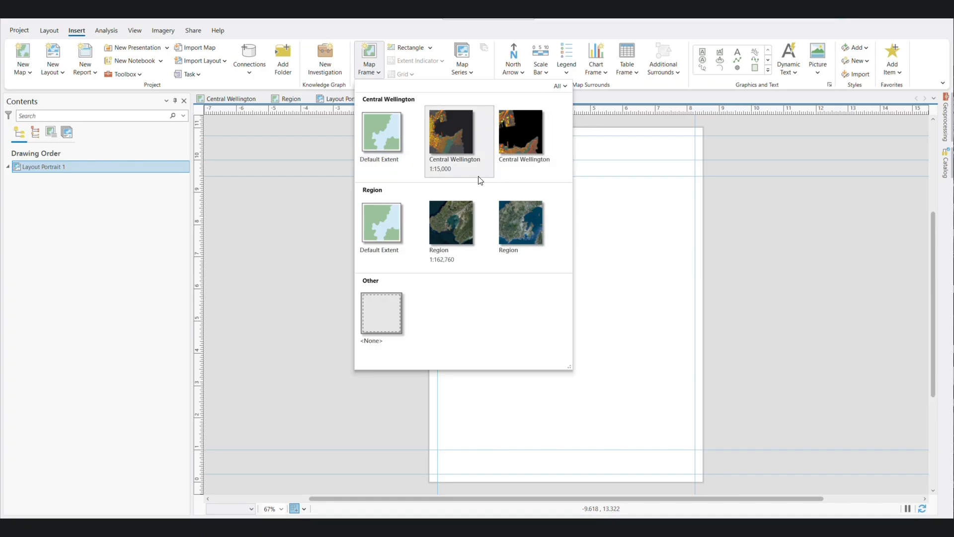
left_click(441, 129)
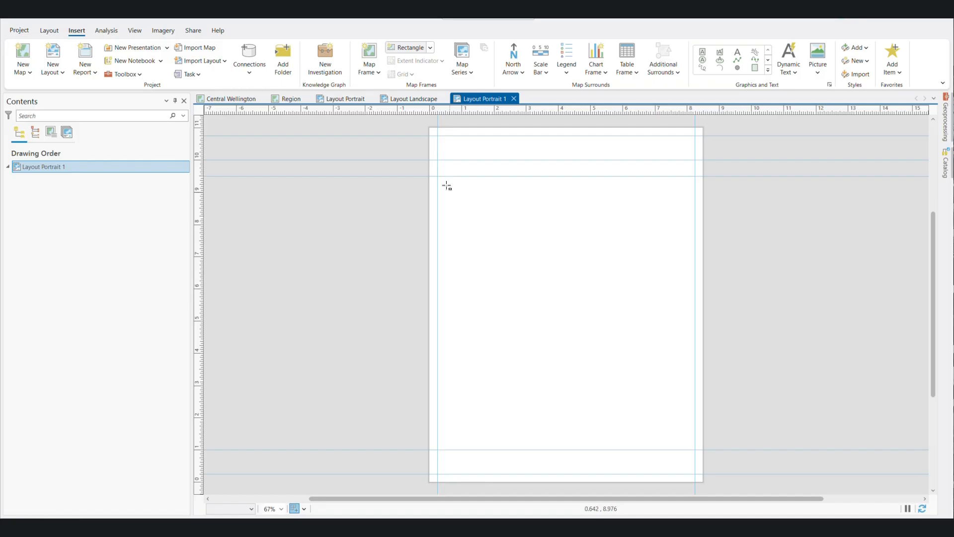
left_click_drag(438, 178, 694, 449)
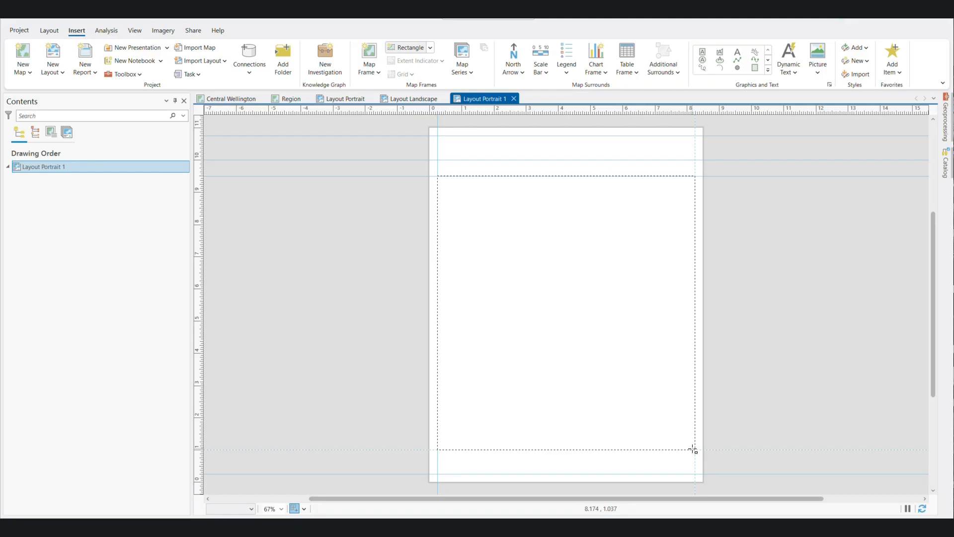
left_click_drag(694, 449, 693, 450)
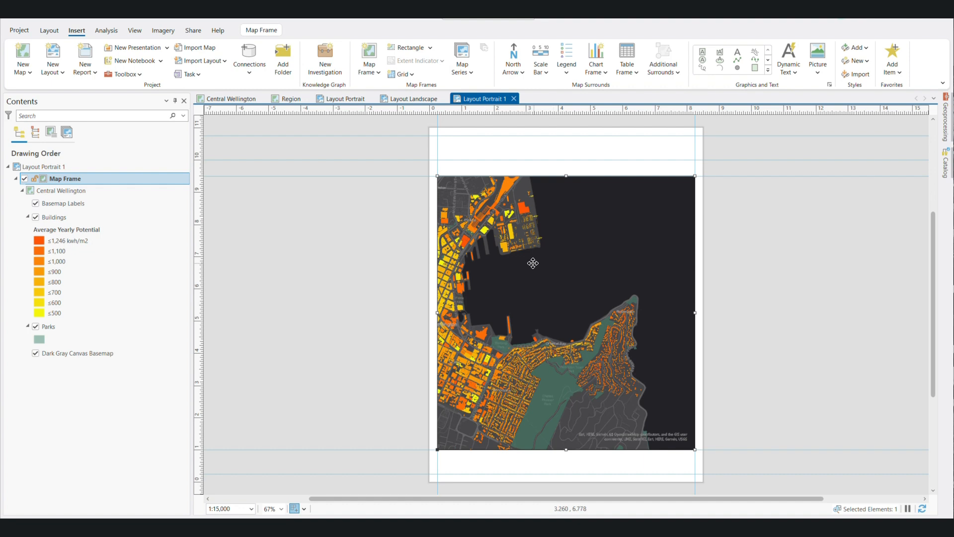
Activate the map frame, shift the map to show more of the area north and west of the harbour at 1:15,000, and close the activation.
left_click(49, 30)
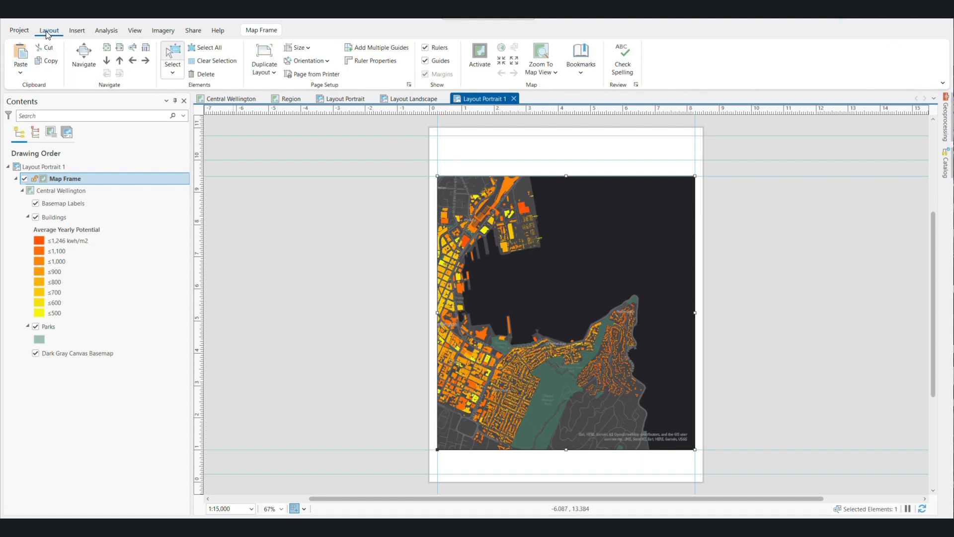
left_click(482, 49)
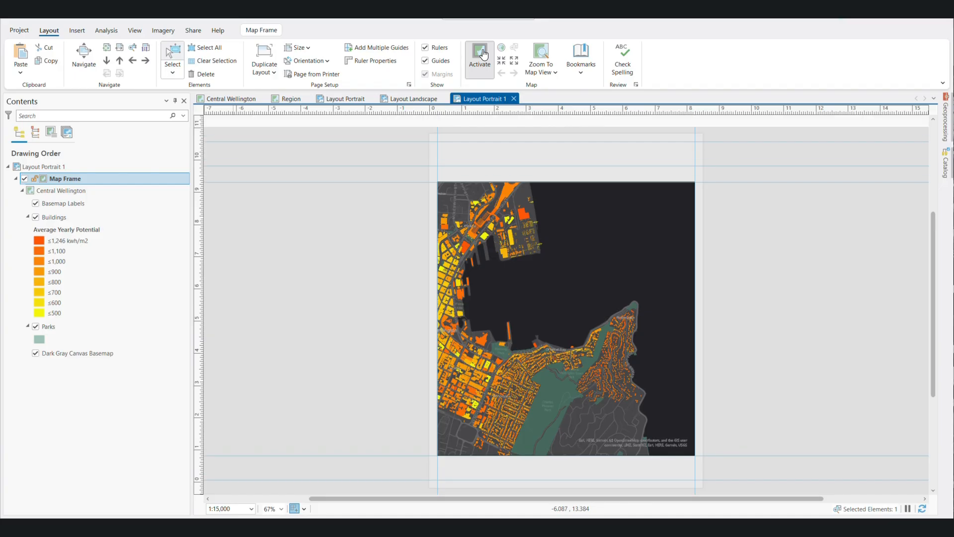
scroll(544, 304, "down", 2)
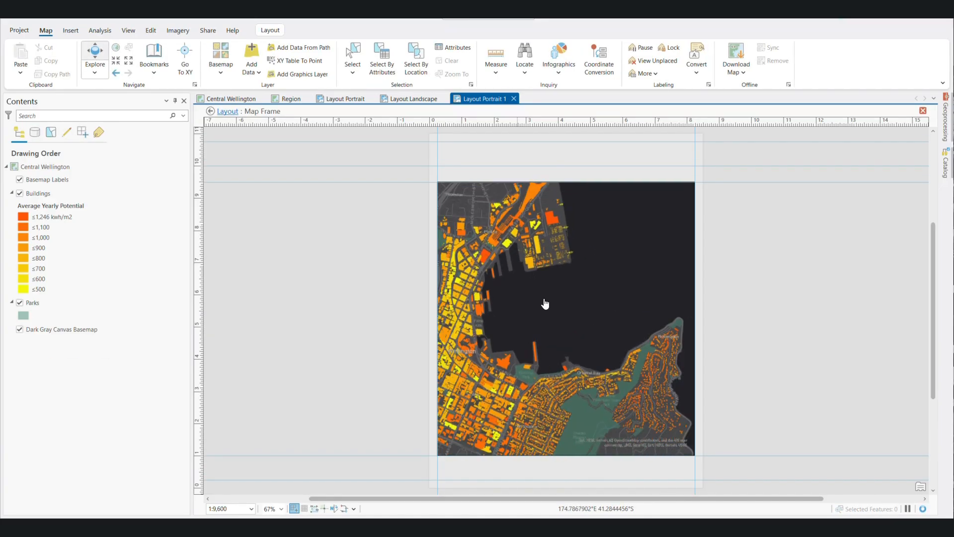
left_click_drag(553, 335, 550, 329)
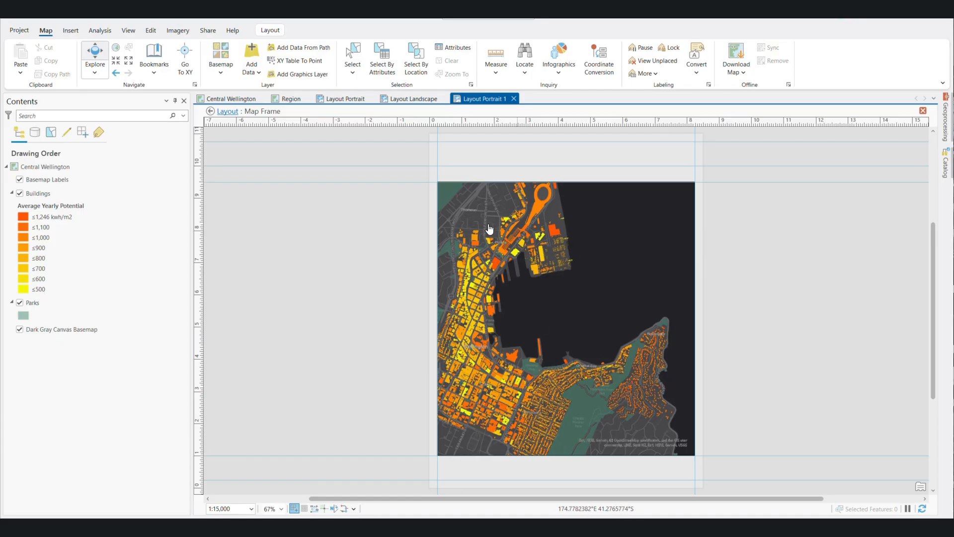
left_click(272, 32)
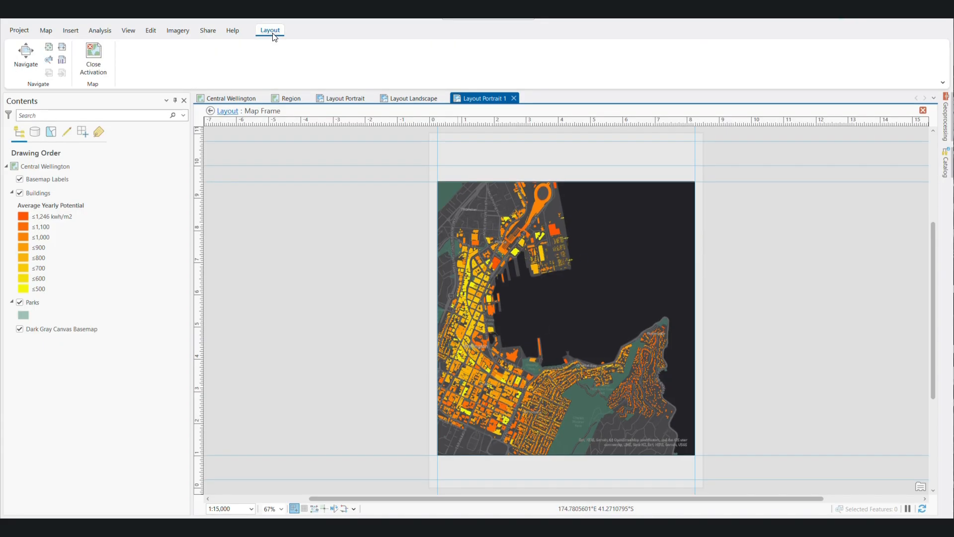
left_click(97, 60)
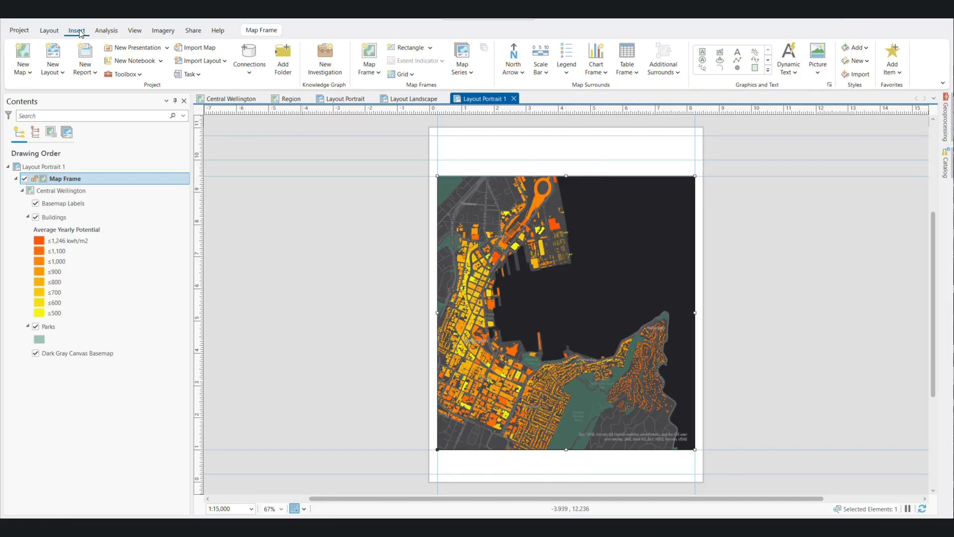
Insert a Legend 6 legend over the dark harbour area east of the docks on Layout Portrait 1.
left_click(566, 77)
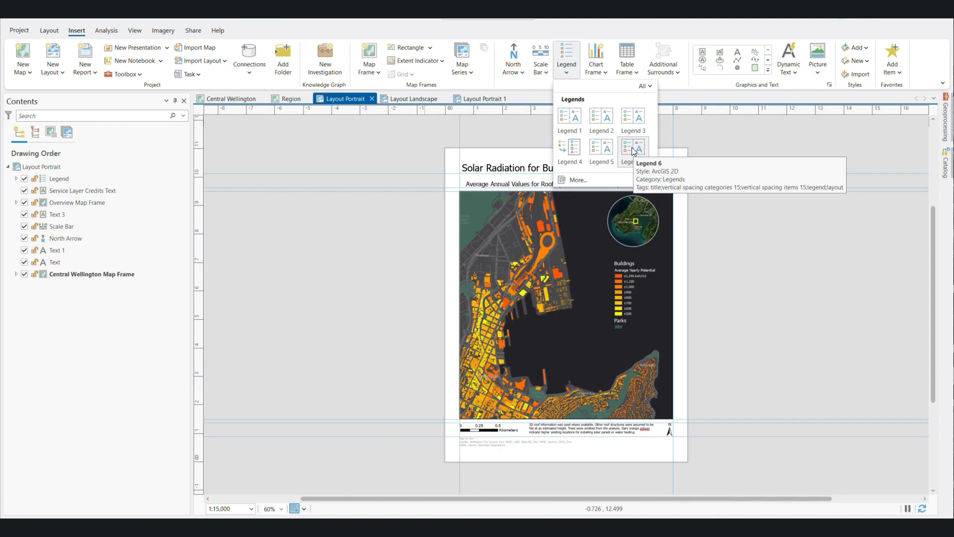
left_click(632, 147)
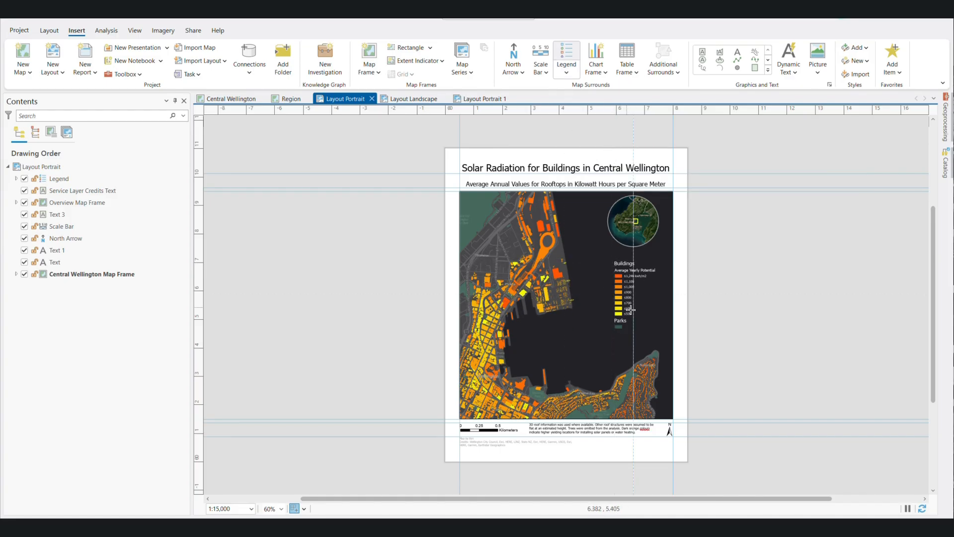
left_click(468, 98)
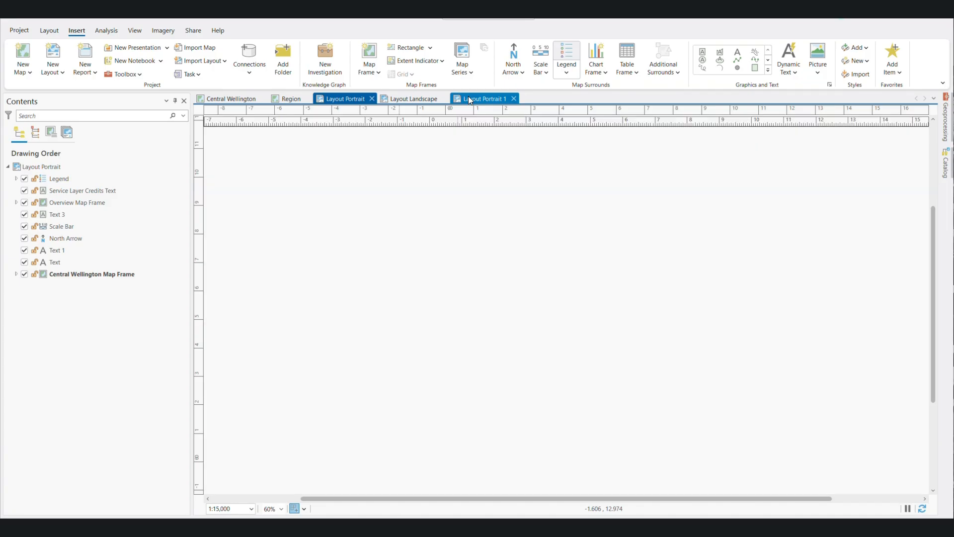
left_click_drag(621, 217, 677, 306)
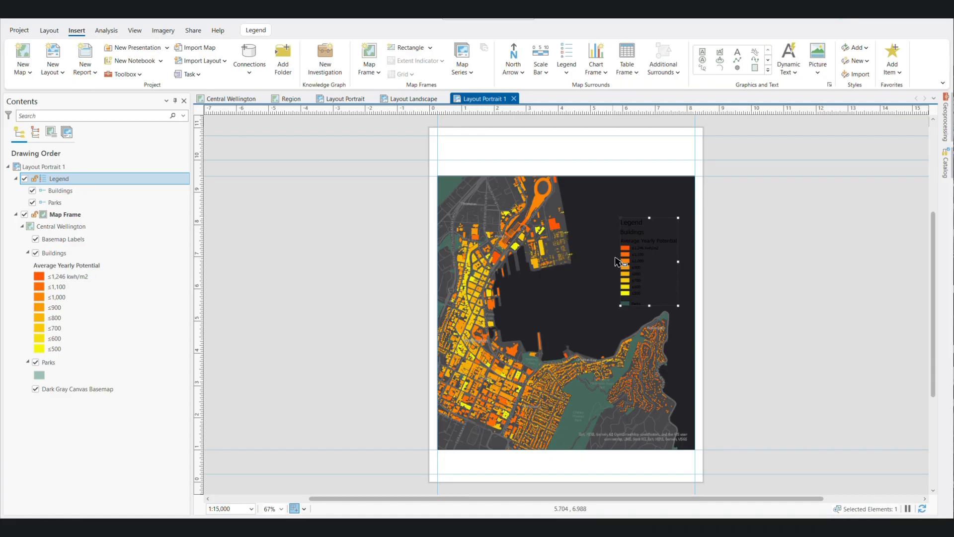
Set the colour of the legend's text symbol to white and its font style to Bold.
right_click(645, 233)
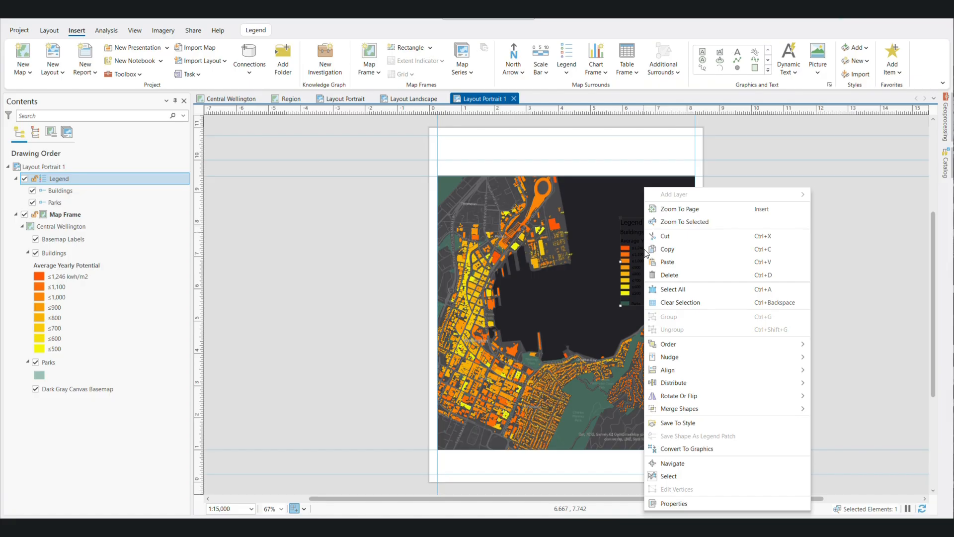
left_click(696, 503)
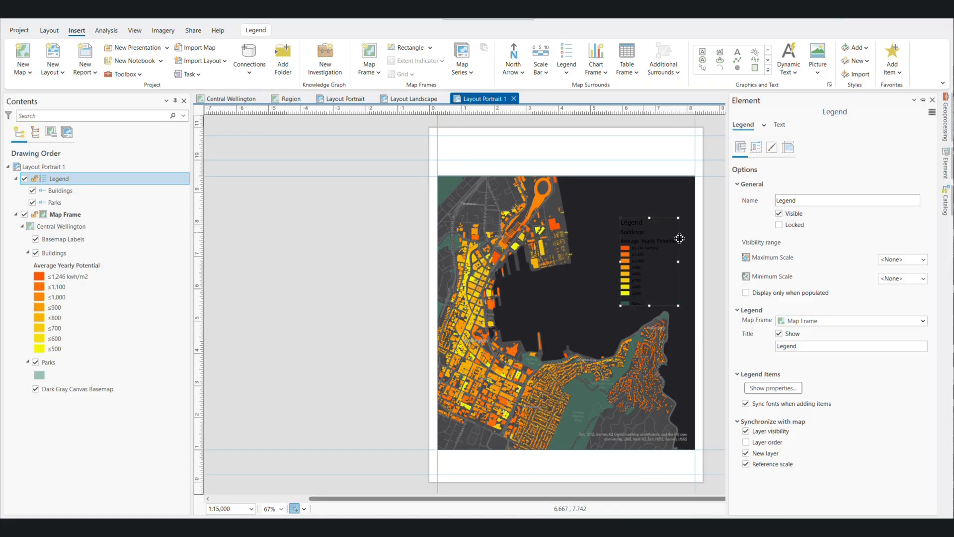
left_click(772, 147)
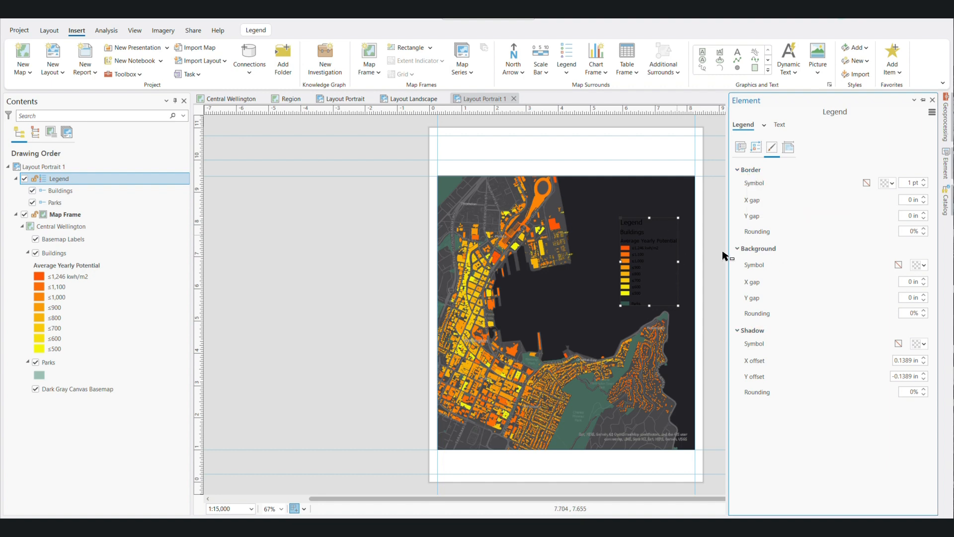
left_click(780, 125)
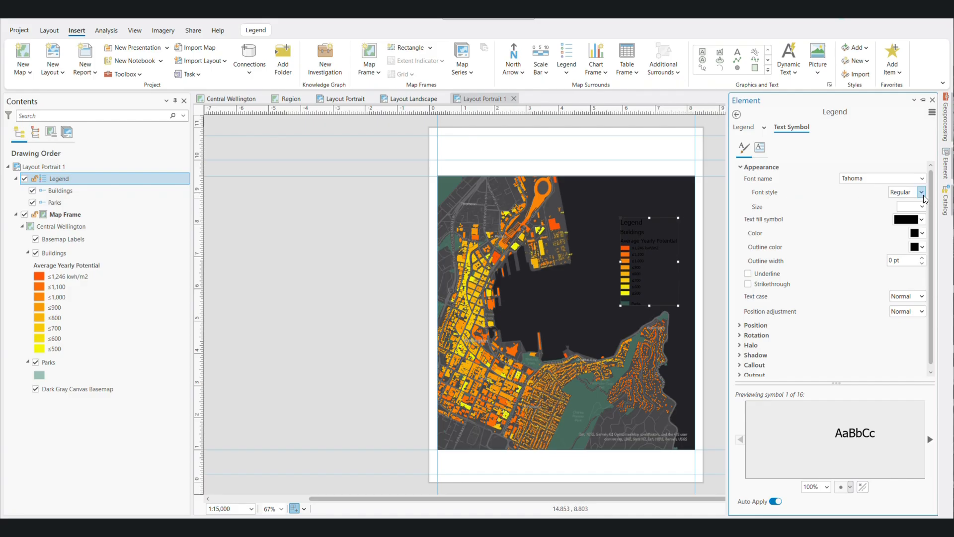
left_click(923, 233)
left_click(829, 289)
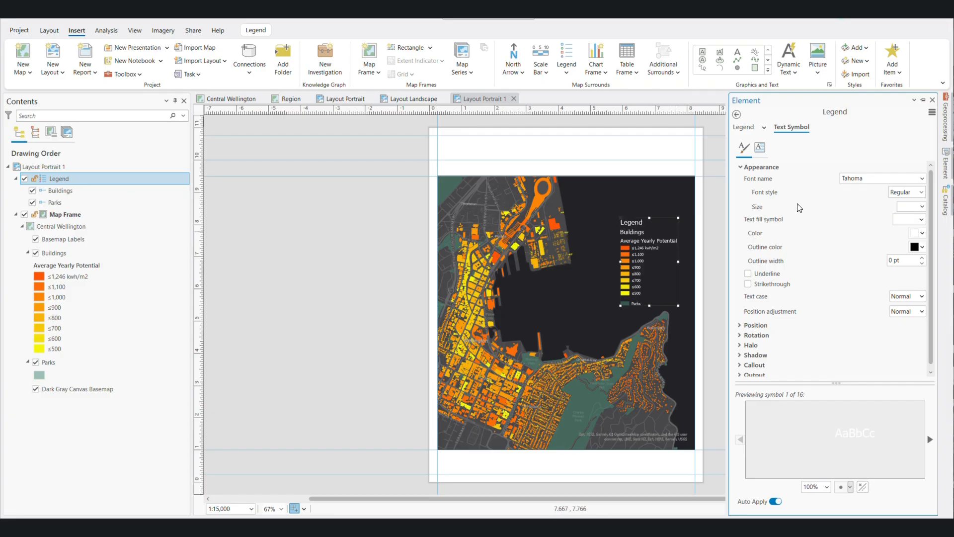
left_click(921, 192)
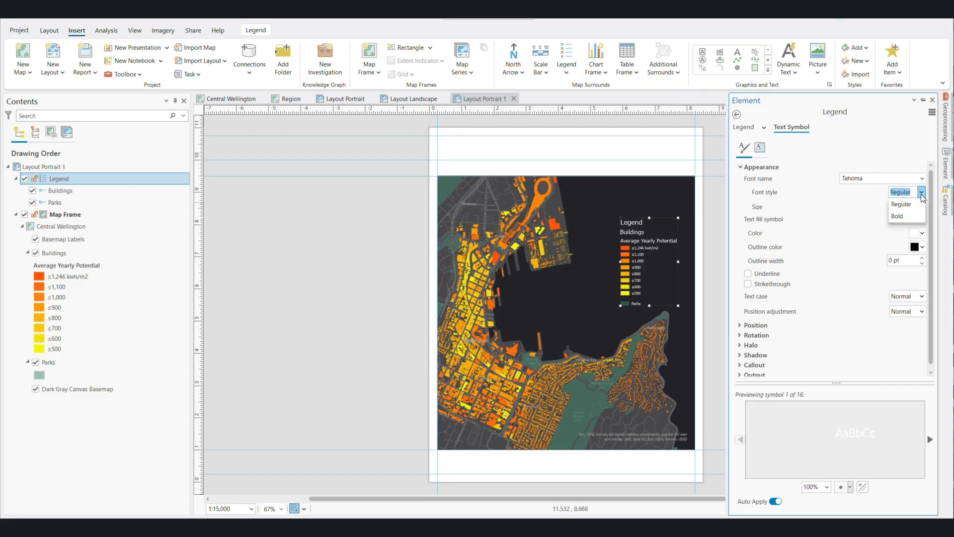
left_click(918, 216)
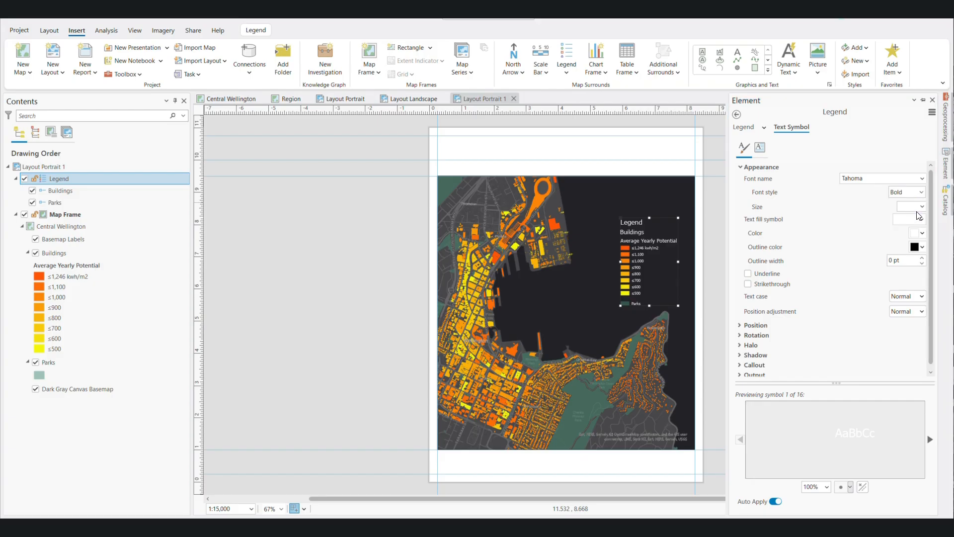
left_click(664, 266)
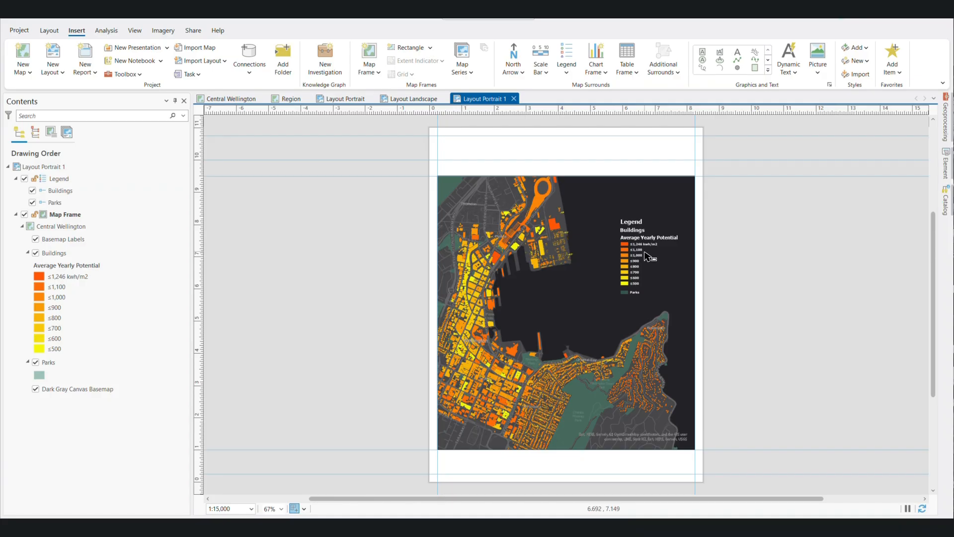
Review the legend's options and the show settings of its Buildings and Parks items, including layer name, headings and label.
left_click(633, 239)
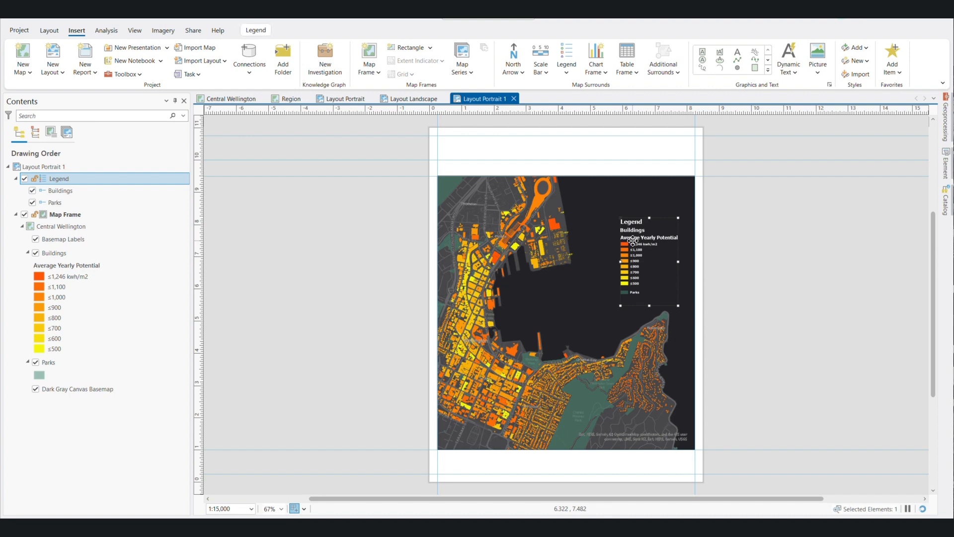
double_click(633, 240)
left_click(765, 128)
left_click(765, 128)
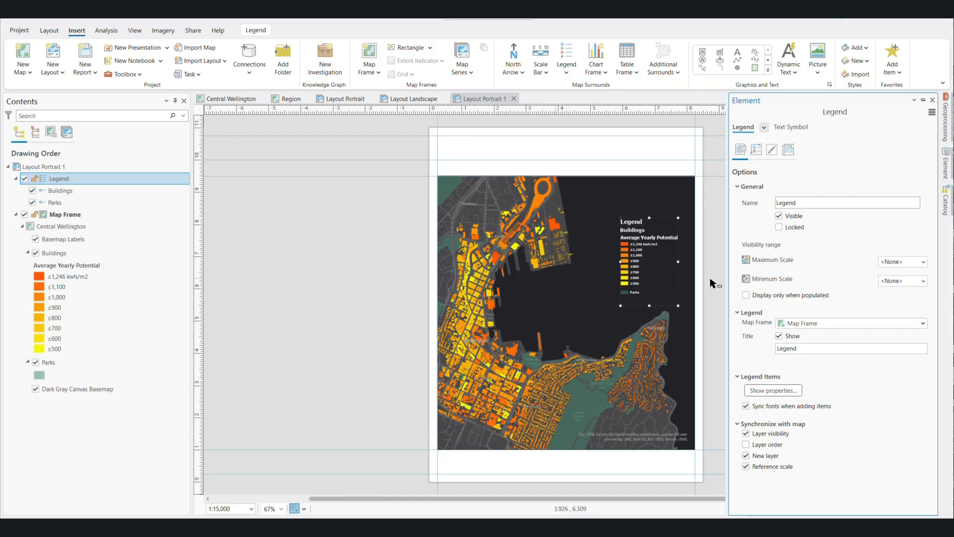
left_click(748, 296)
left_click(769, 391)
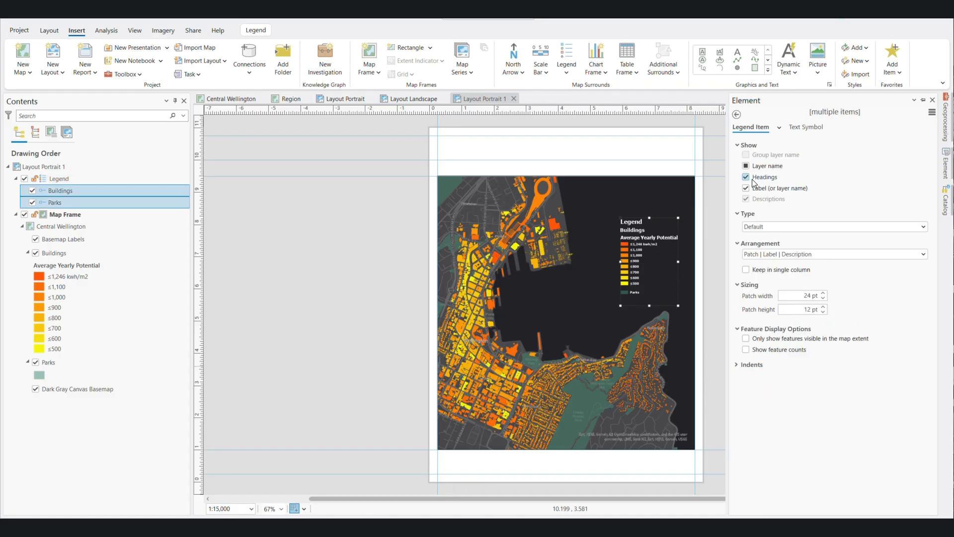
left_click(746, 178)
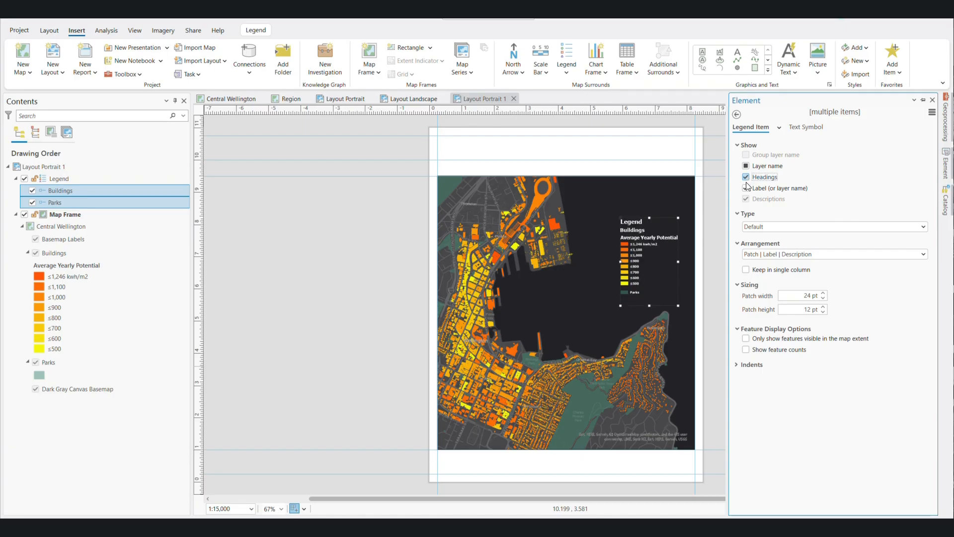
left_click(747, 188)
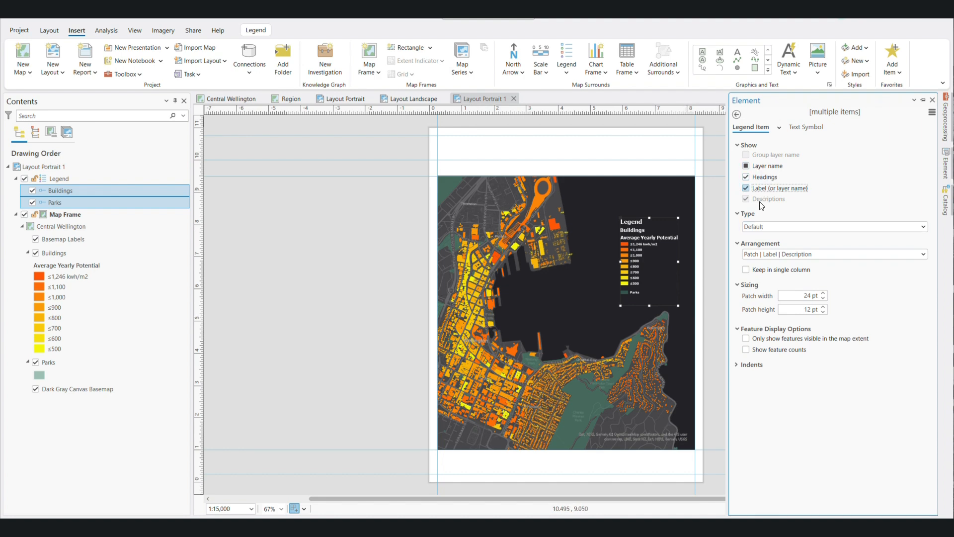
left_click(738, 115)
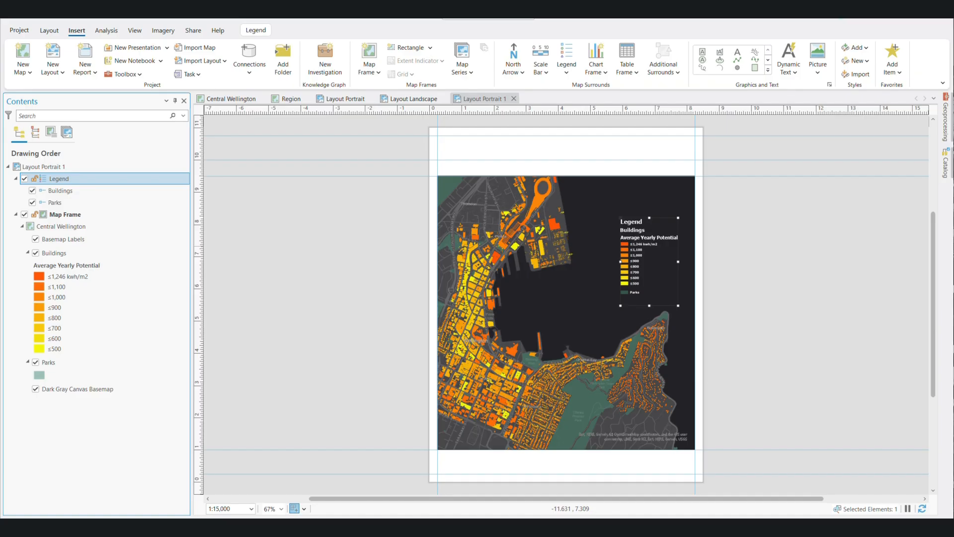
Insert a Scale Line 1 scale bar in miles below the map frame, spanning from the left guide to about the page's centre.
left_click(547, 76)
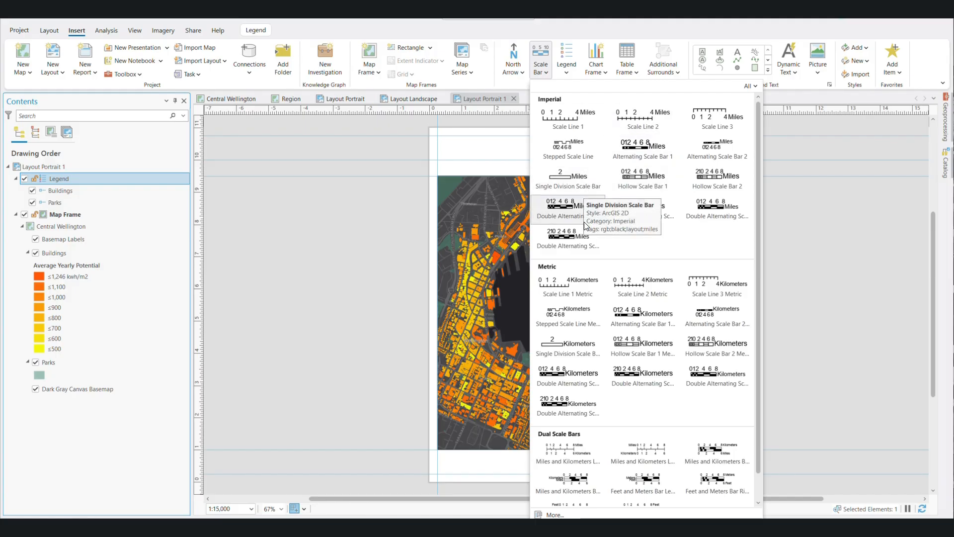
left_click(559, 117)
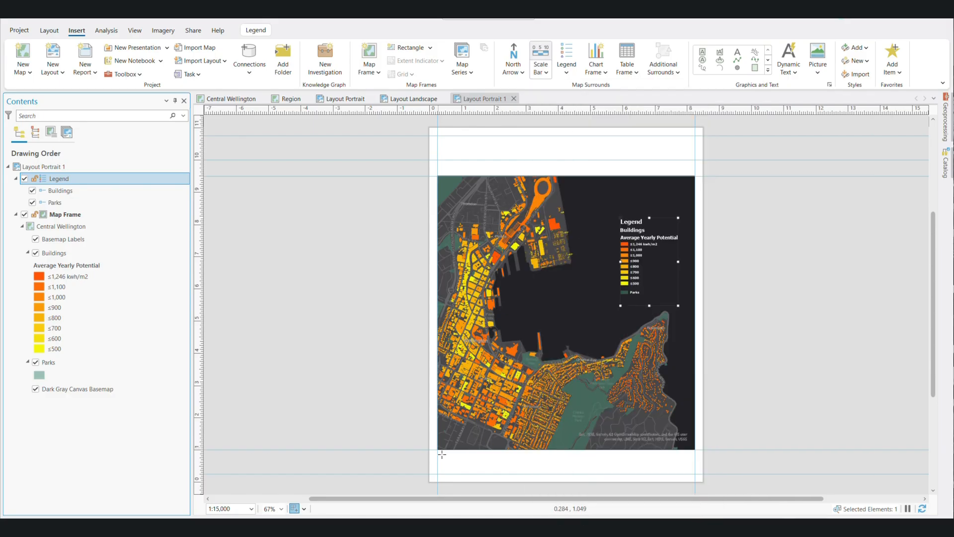
left_click_drag(438, 458, 564, 471)
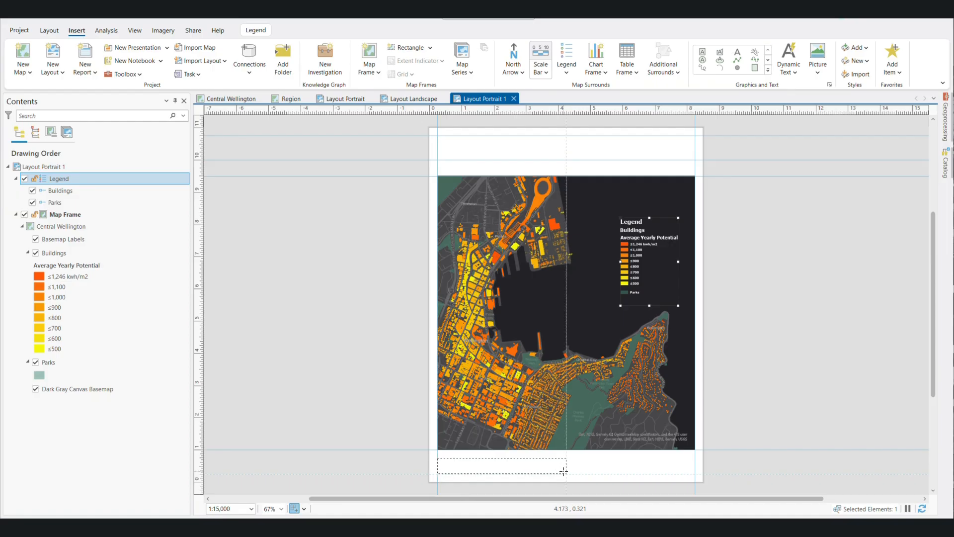
left_click_drag(564, 471, 565, 473)
left_click(734, 401)
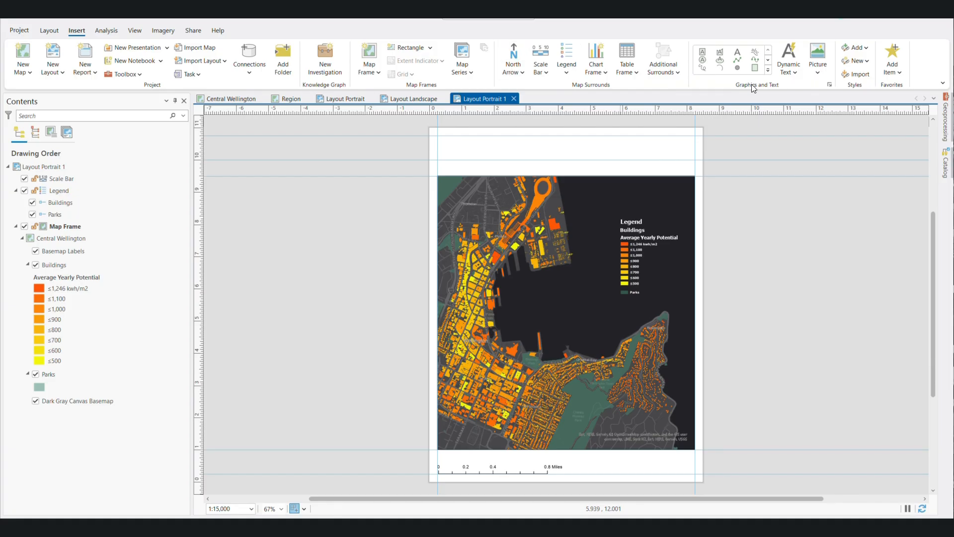
Add a title text above the map frame between the upper guides, reading "Solar Radiation for Buildings in Central Wellington.".
left_click(739, 57)
left_click_drag(438, 136, 695, 163)
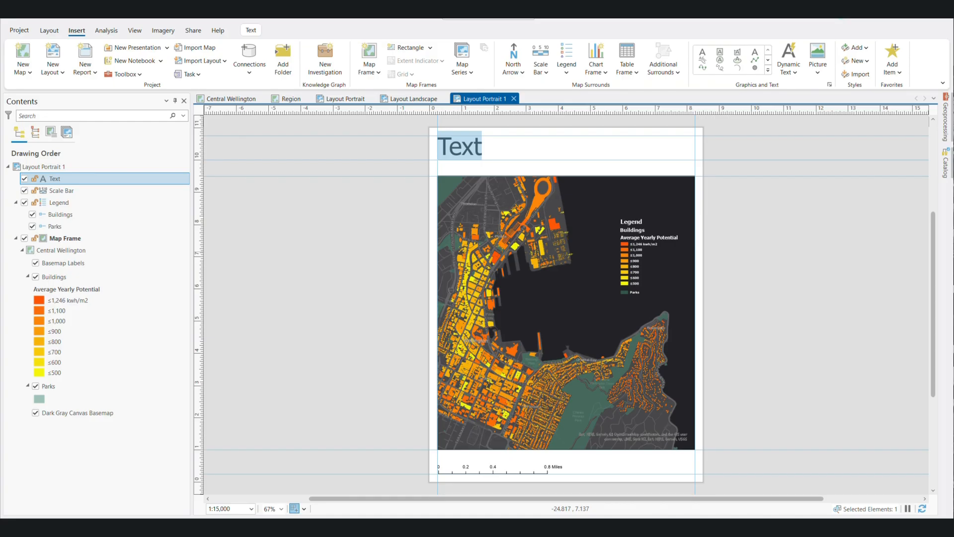
left_click(481, 149)
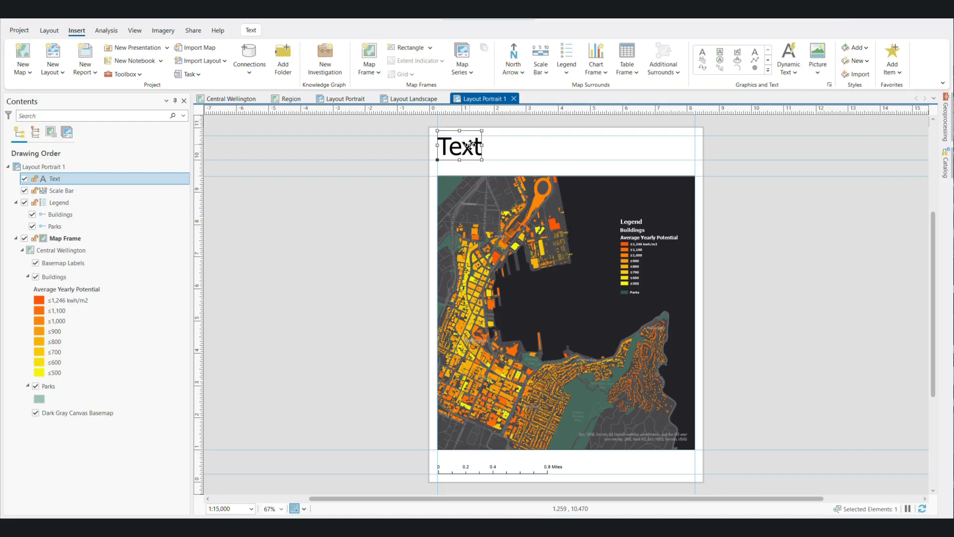
double_click(472, 144)
key("ctrl+v")
Make the title bold at 22 pt, remove its final period and centre it between the side guides.
double_click(445, 147)
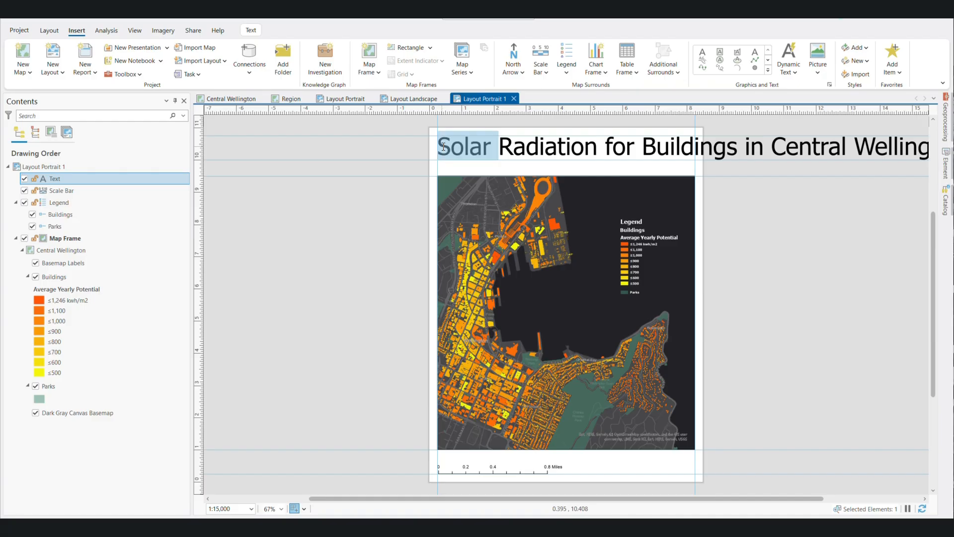
triple_click(444, 146)
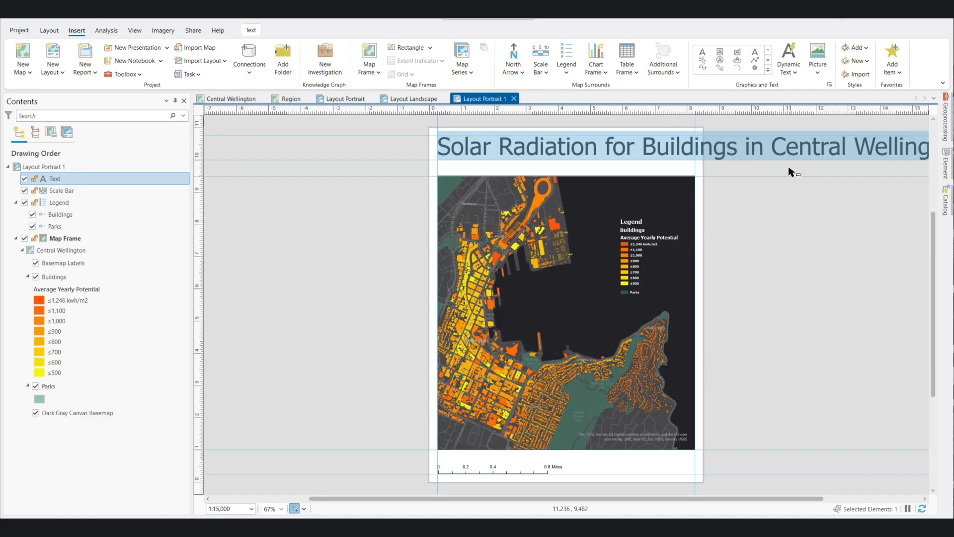
left_click(251, 32)
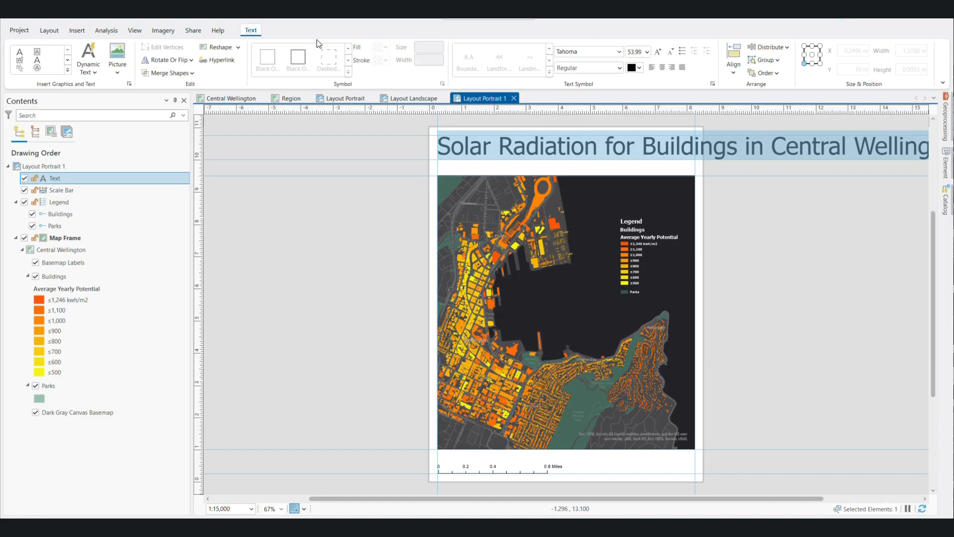
left_click(647, 51)
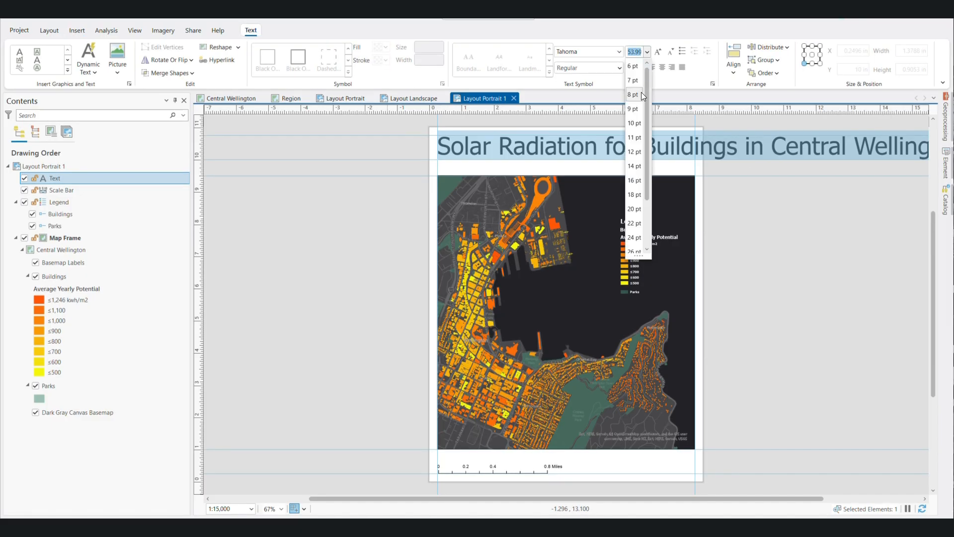
left_click(638, 241)
left_click(638, 219)
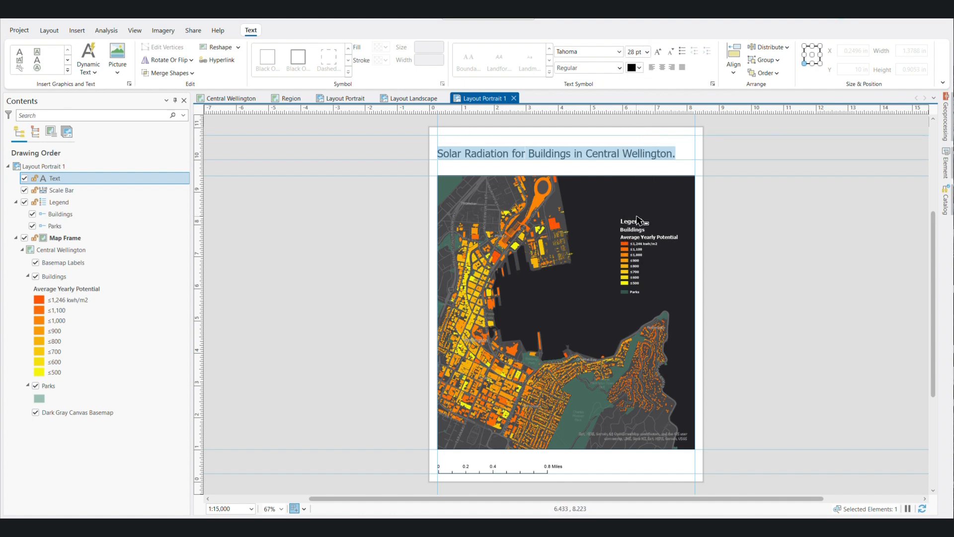
left_click(647, 51)
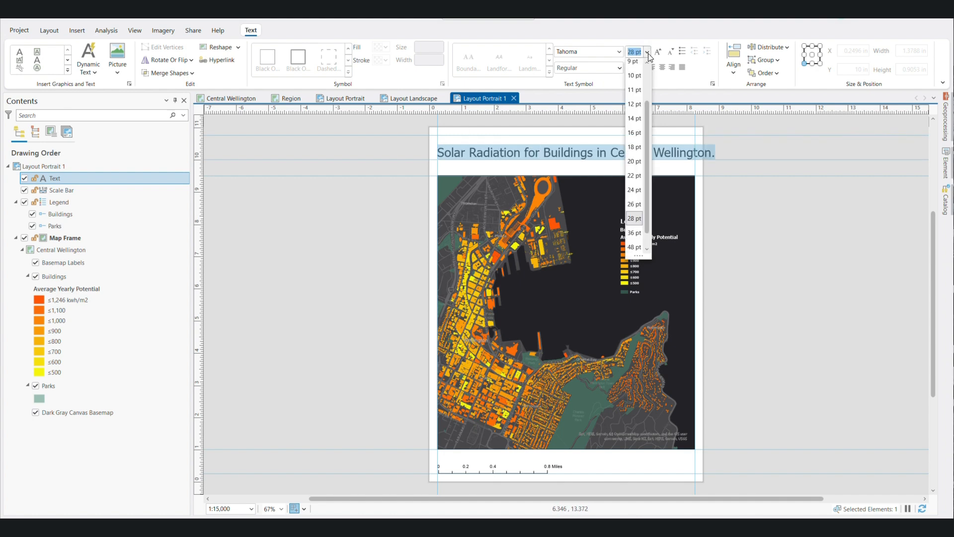
left_click(638, 204)
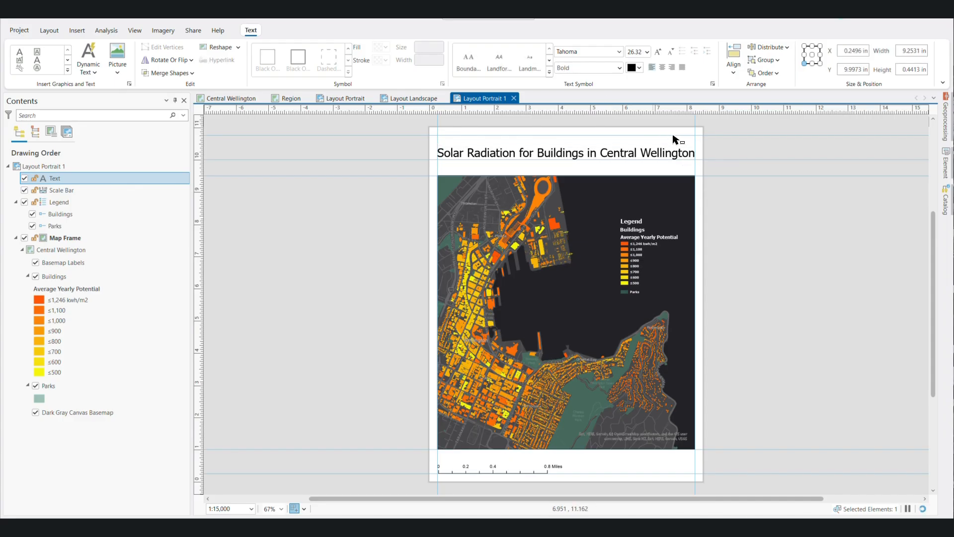
left_click(670, 52)
left_click(671, 53)
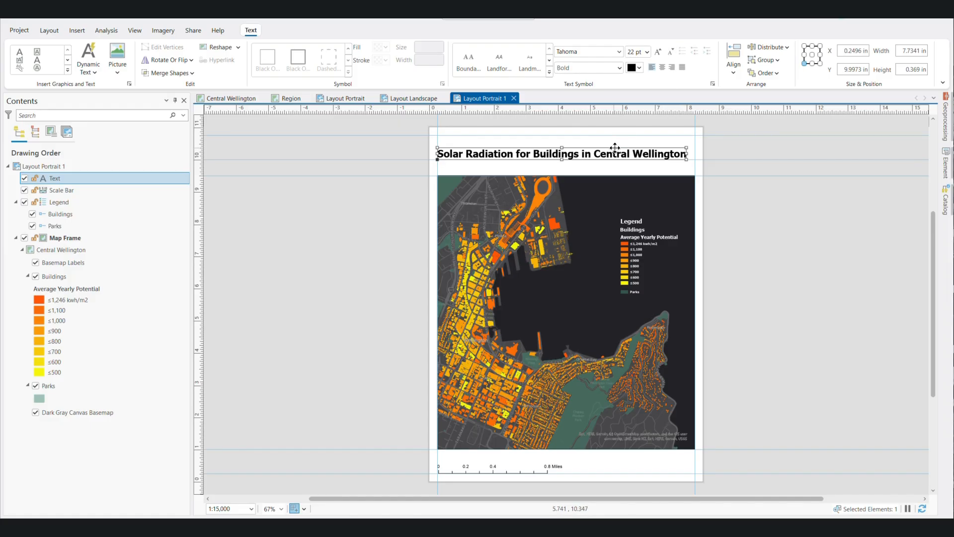
key("Escape")
Check the finished Layout Portrait, and in Layout Portrait 1 insert a slim black north arrow below the map frame, beside the right guide.
left_click(345, 99)
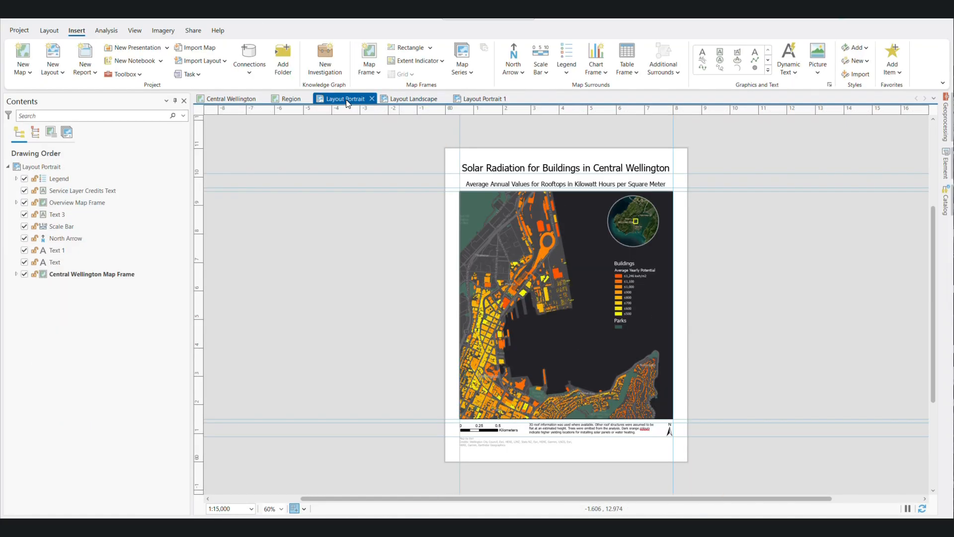
left_click(482, 99)
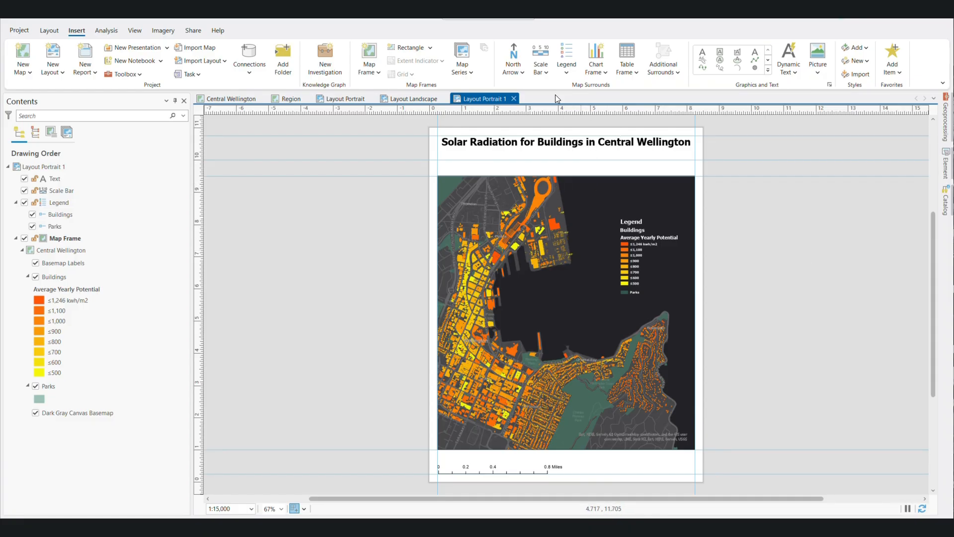
left_click(523, 74)
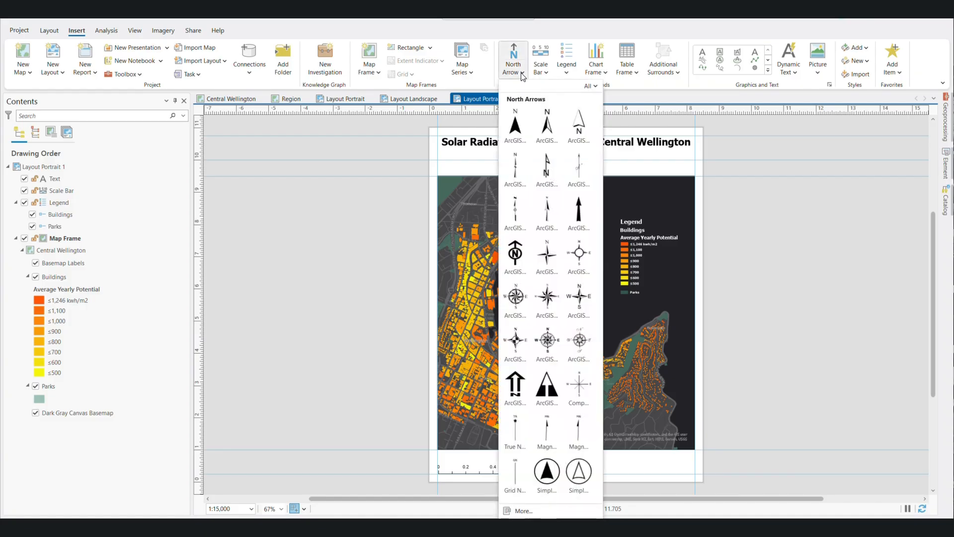
left_click(546, 127)
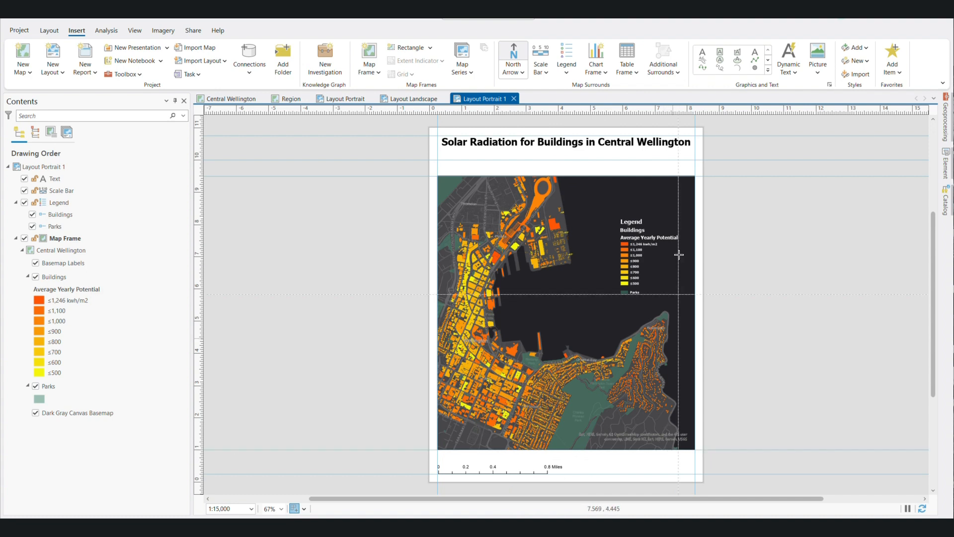
left_click_drag(566, 450, 689, 457)
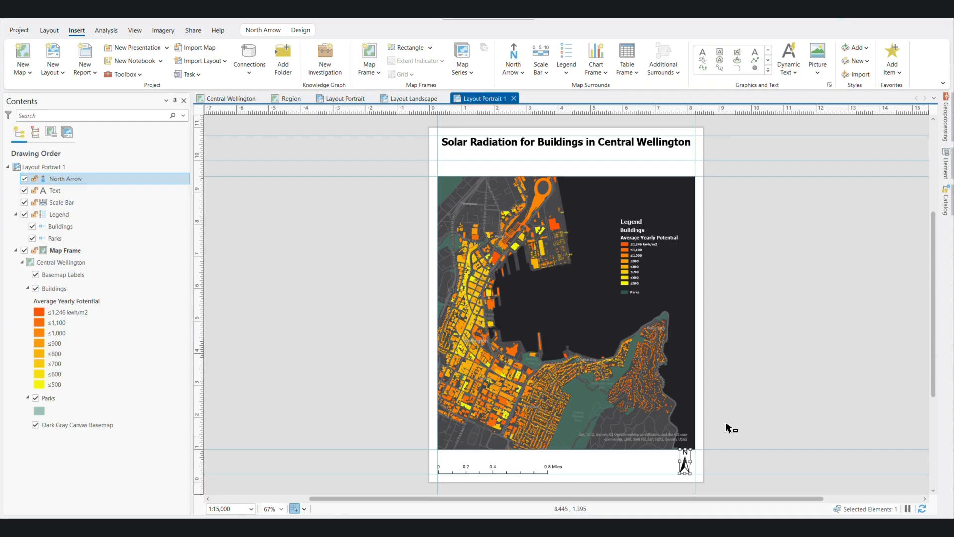
left_click(746, 416)
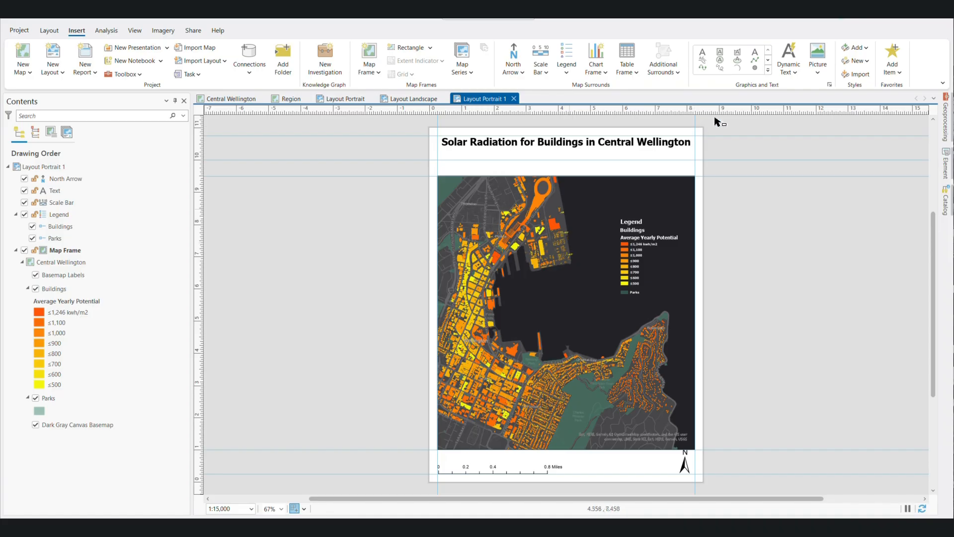
Insert the map frame's Credits dynamic text and place it below the map frame, between the scale bar and north arrow.
left_click(791, 69)
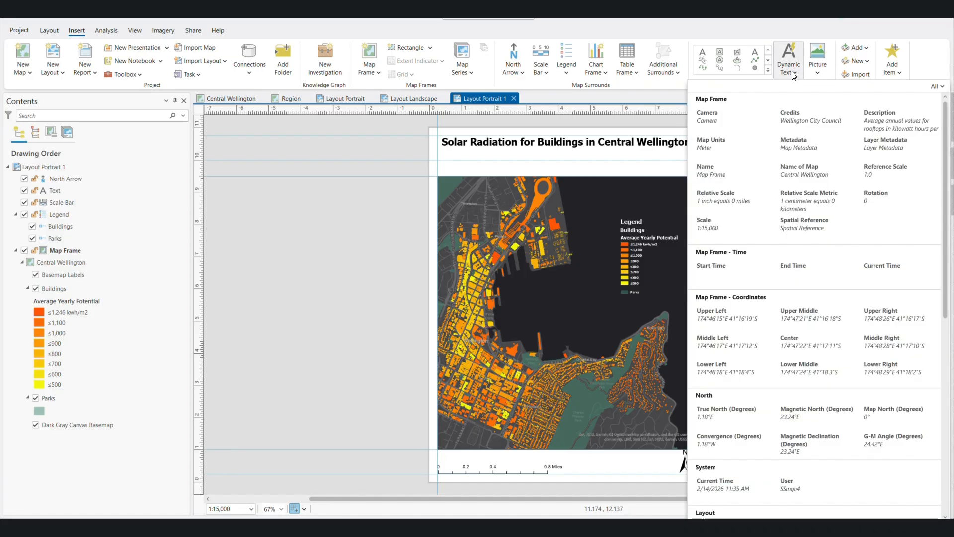
left_click(804, 119)
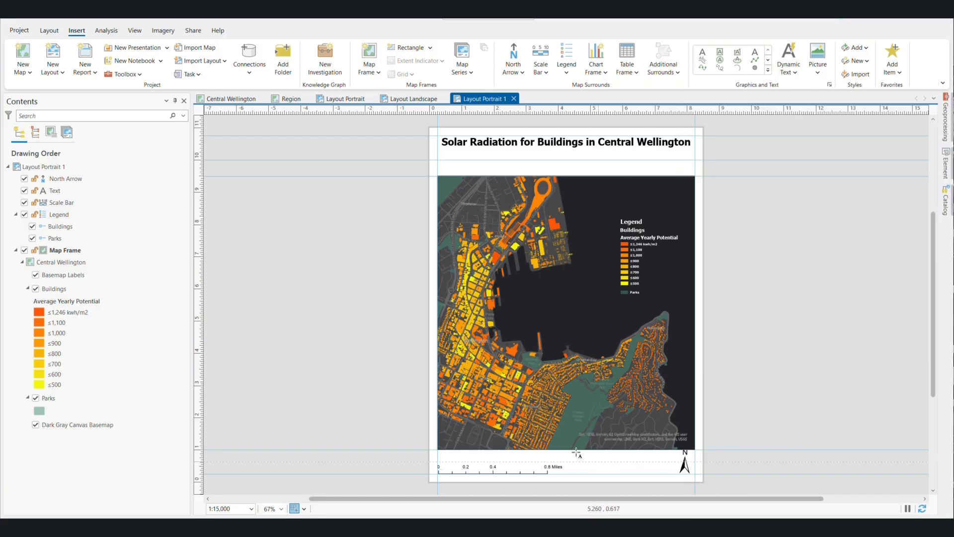
left_click_drag(568, 449, 670, 475)
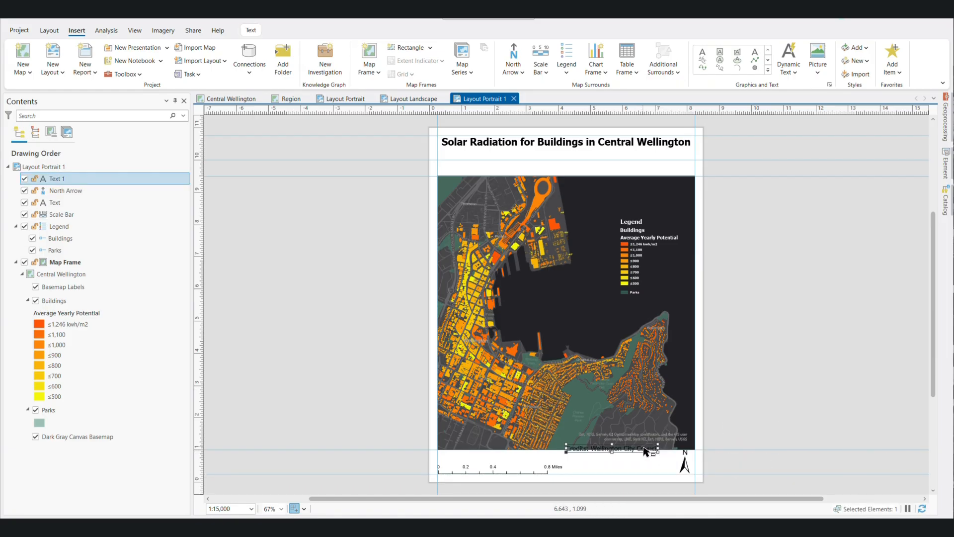
mouse_move(636, 449)
left_mouse_down()
mouse_move(642, 462)
mouse_move(634, 453)
left_mouse_up()
Examine the credits text's properties and the dynamic text tag behind its credits value.
right_click(654, 471)
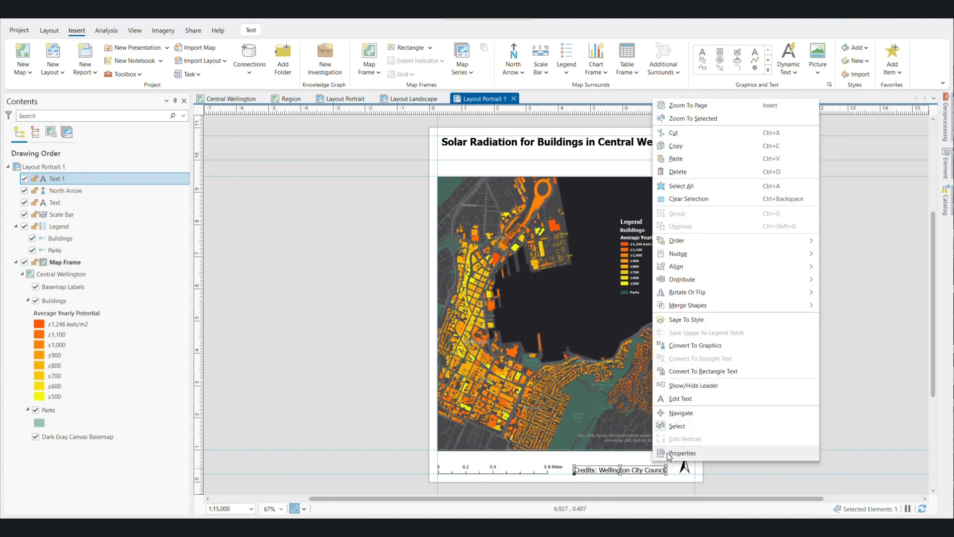
left_click(667, 452)
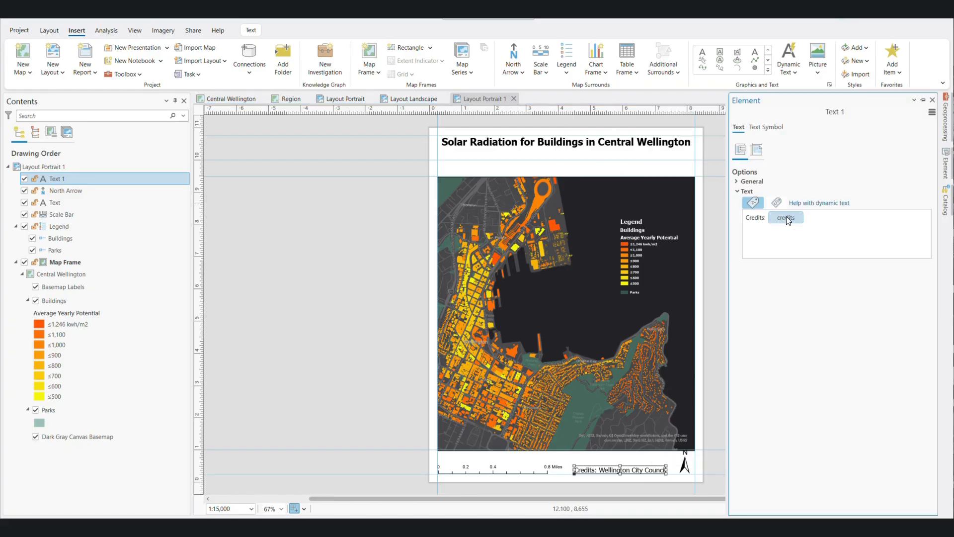
double_click(787, 219)
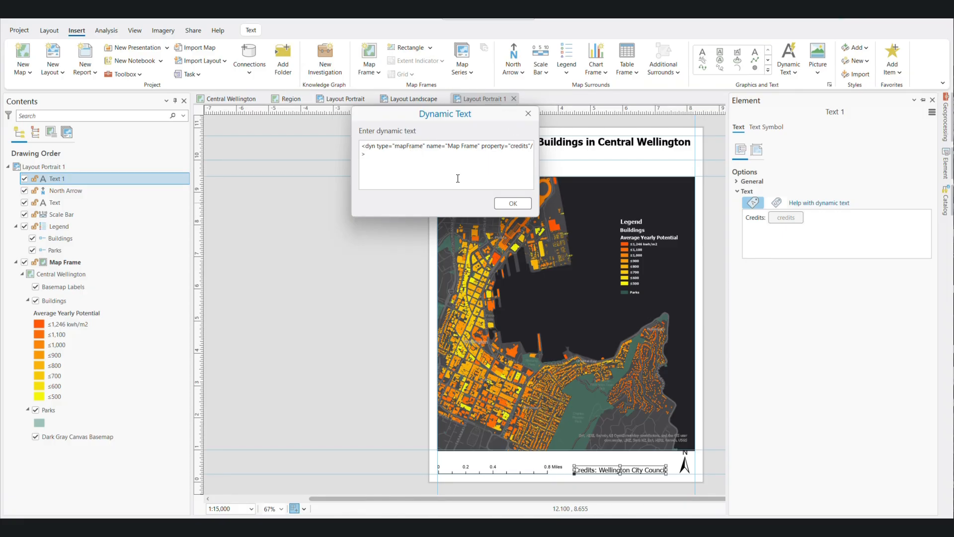
left_click(512, 204)
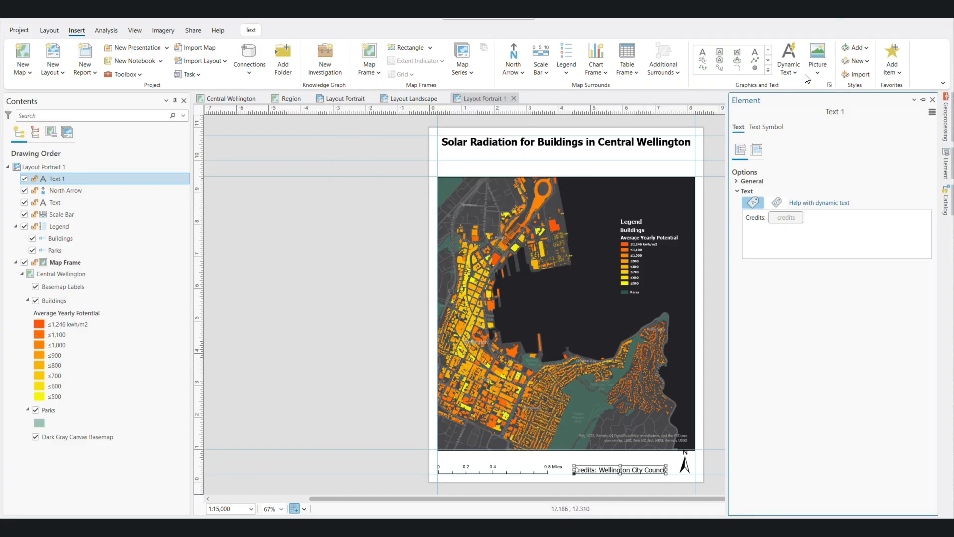
left_click(791, 64)
left_click(933, 100)
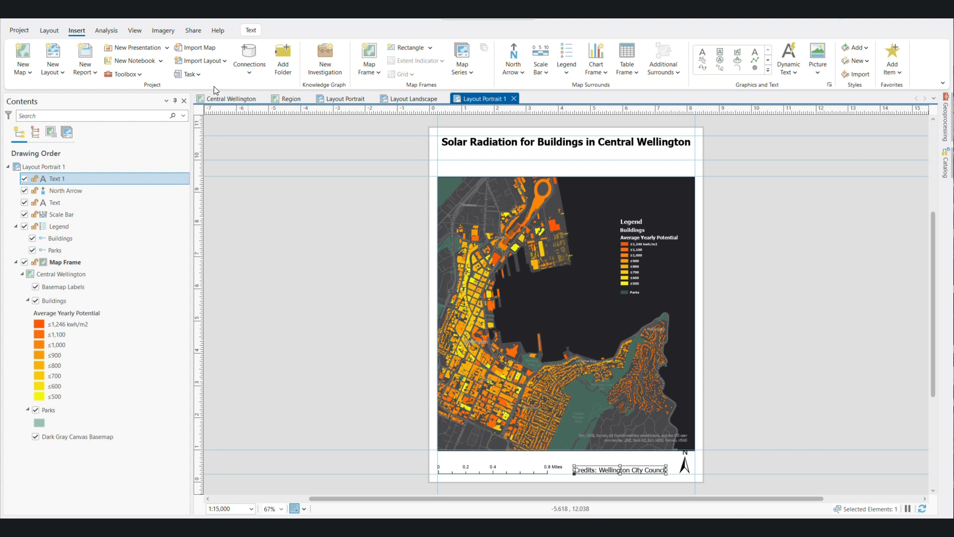
Insert a circular Region overview map frame in the main map's upper-right corner, above the legend.
left_click(370, 74)
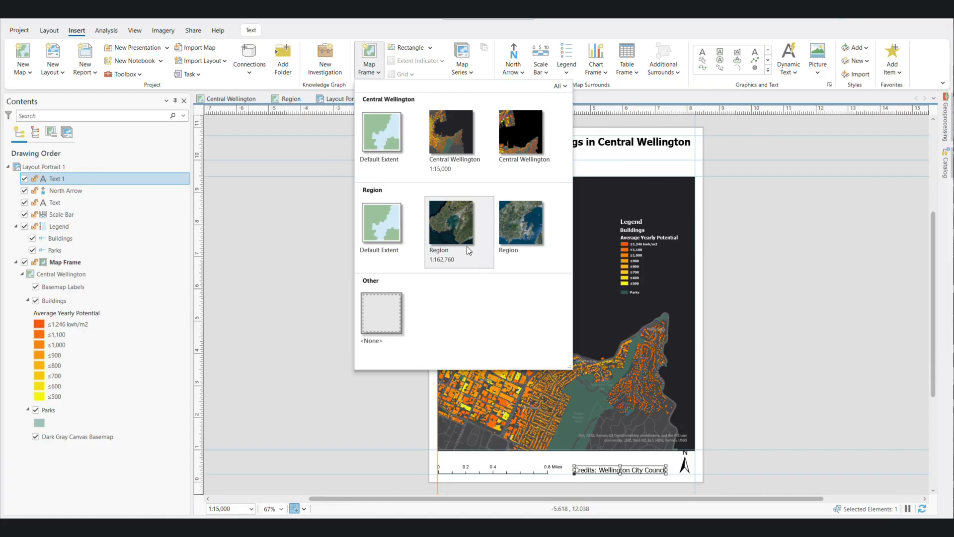
left_click(510, 219)
left_click(431, 50)
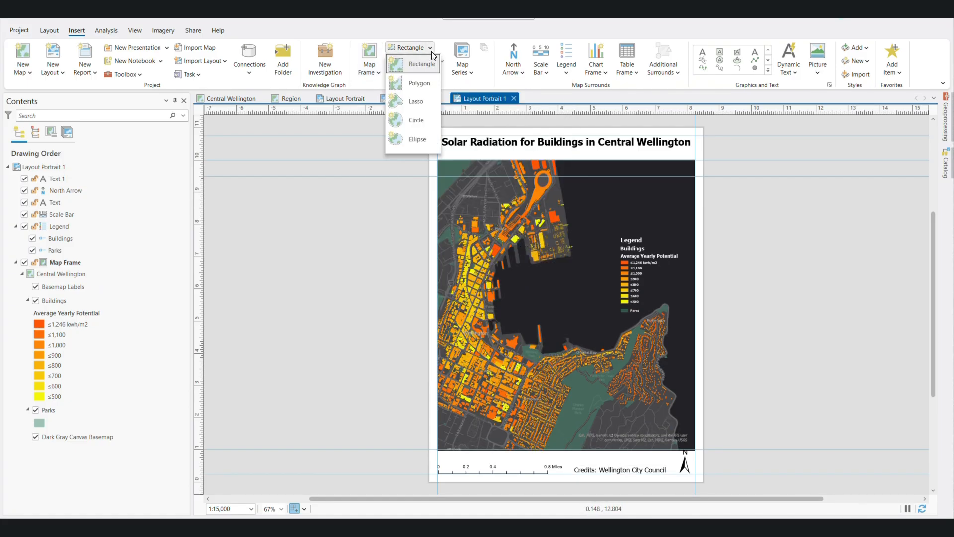
left_click(426, 124)
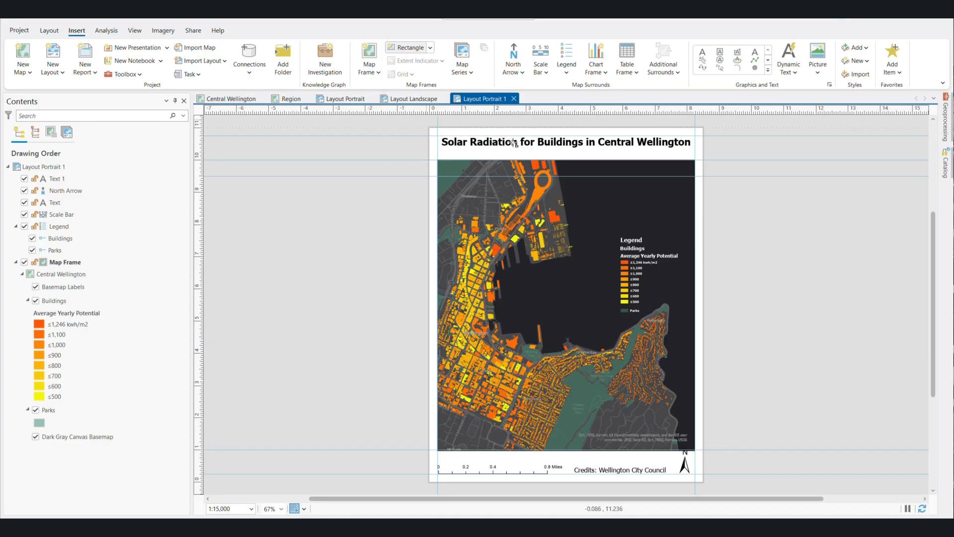
mouse_move(620, 176)
left_mouse_down()
mouse_move(664, 207)
mouse_move(635, 190)
mouse_move(657, 216)
mouse_move(631, 184)
left_mouse_up()
left_click(719, 218)
left_click_drag(632, 154, 668, 192)
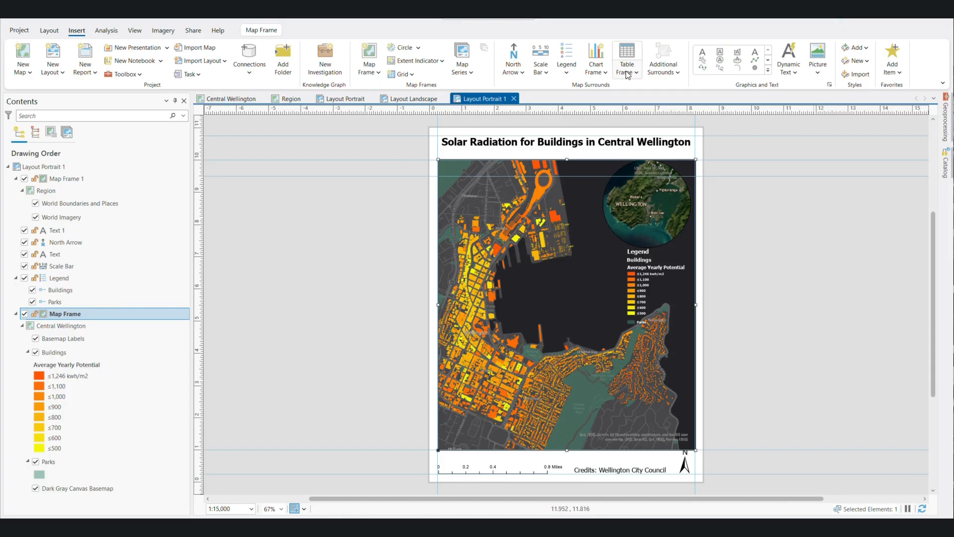
Activate the main map frame, shift the Central Wellington map slightly downward within it, and close the activation.
left_click(45, 32)
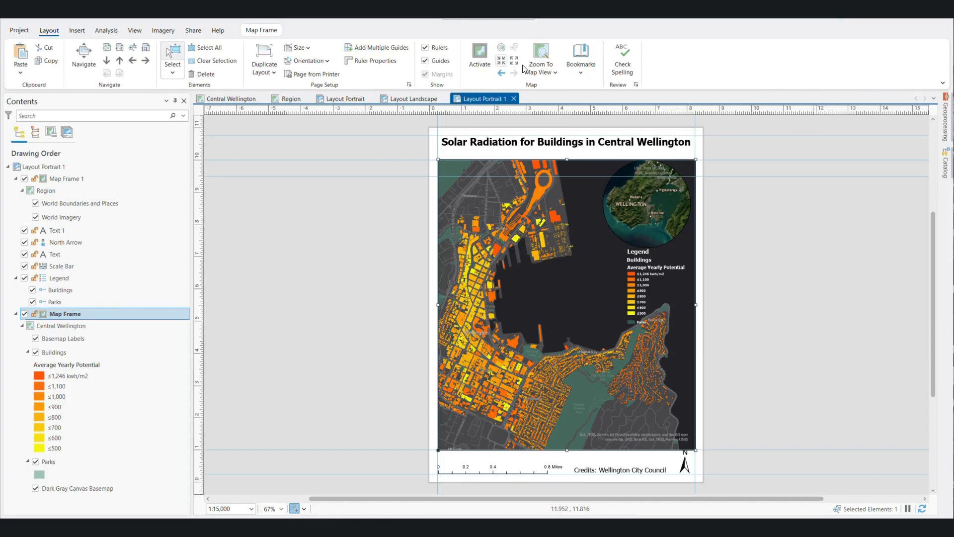
left_click(474, 53)
left_click_drag(522, 247, 522, 277)
left_click(270, 31)
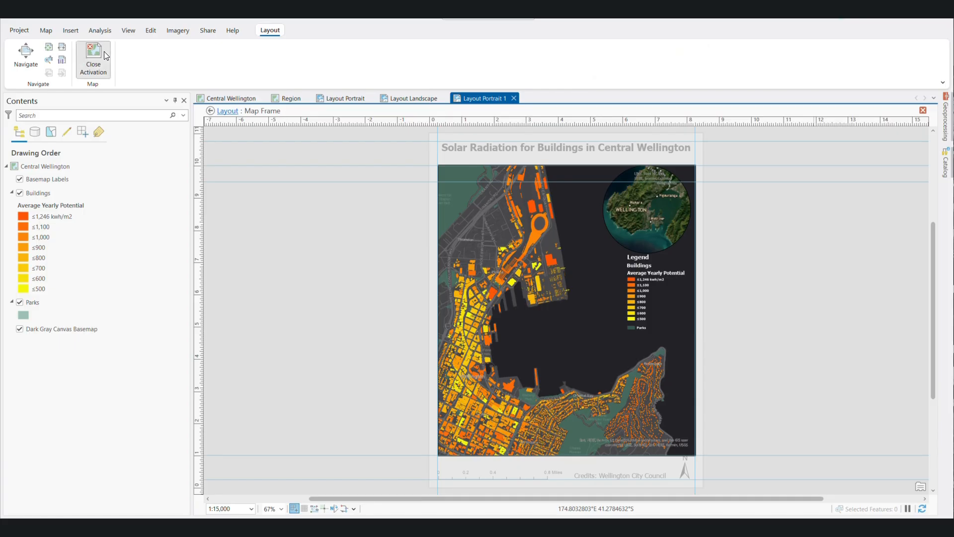
left_click(94, 59)
Move the legend further down and shift the circular overview frame slightly down and inward from the map's corner.
left_click(645, 264)
left_click_drag(645, 264, 646, 283)
left_click(668, 219)
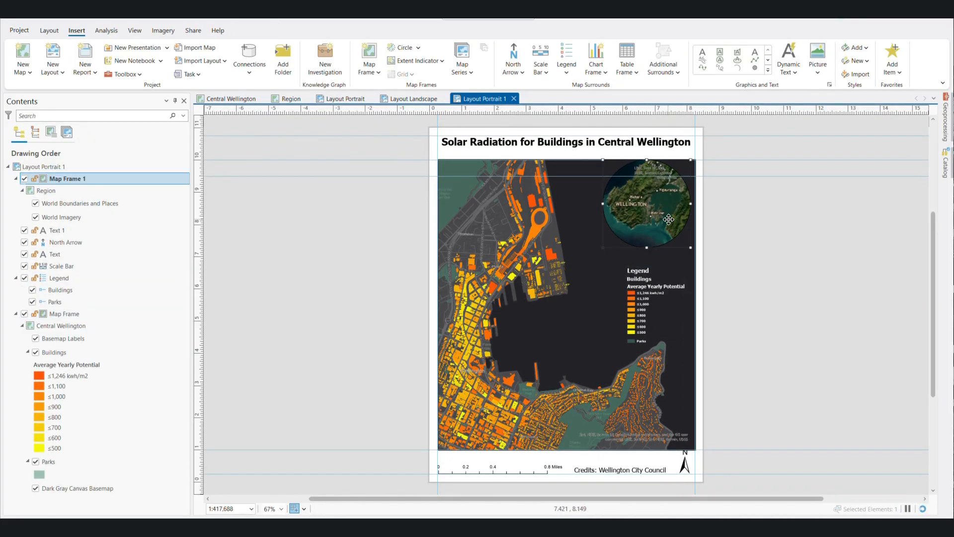
left_click_drag(658, 200, 652, 213)
left_click(781, 311)
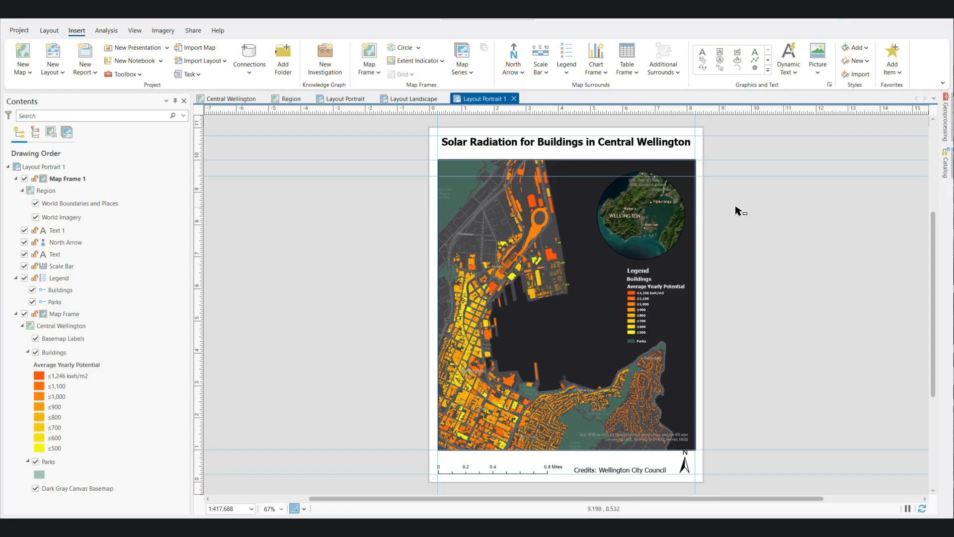
Add an extent indicator to the circular overview frame showing the extent of the main Map Frame.
left_click(671, 218)
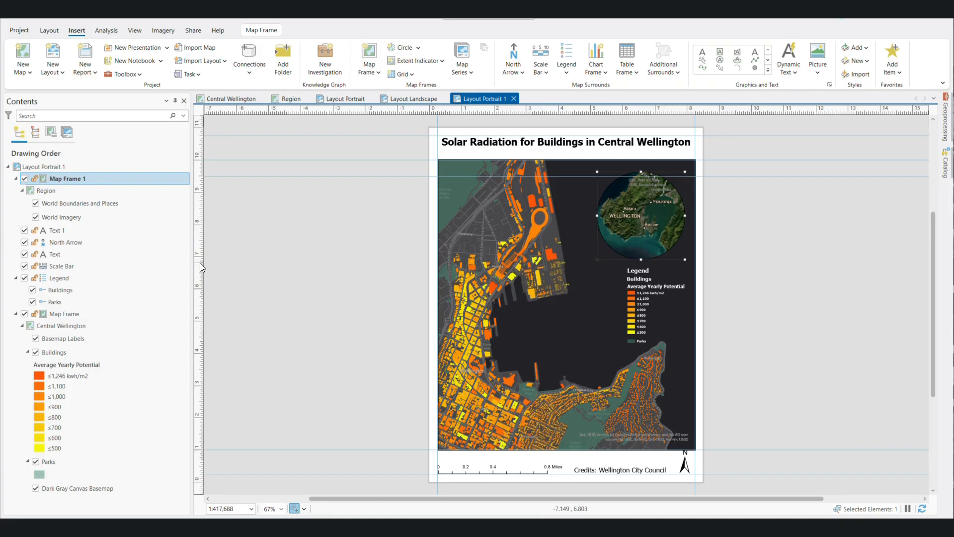
left_click(417, 62)
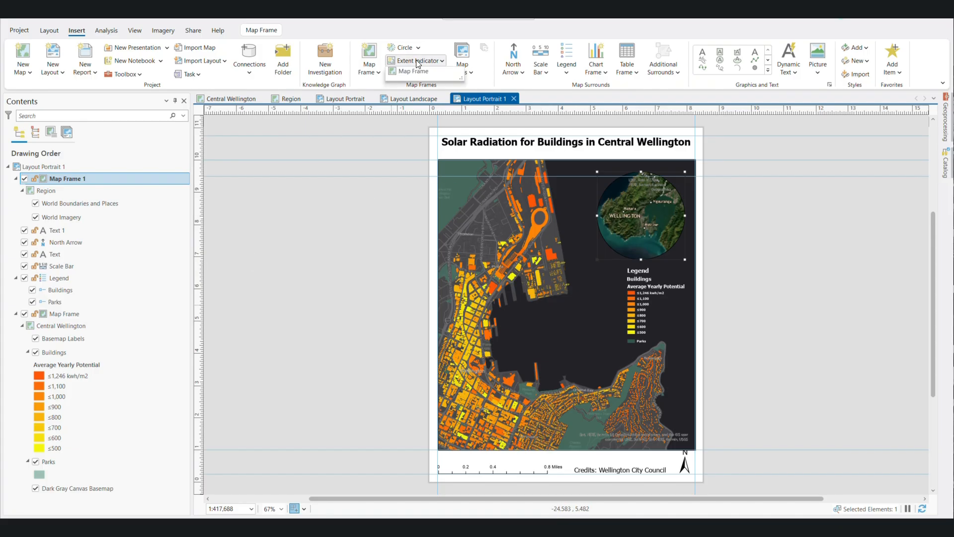
left_click(412, 71)
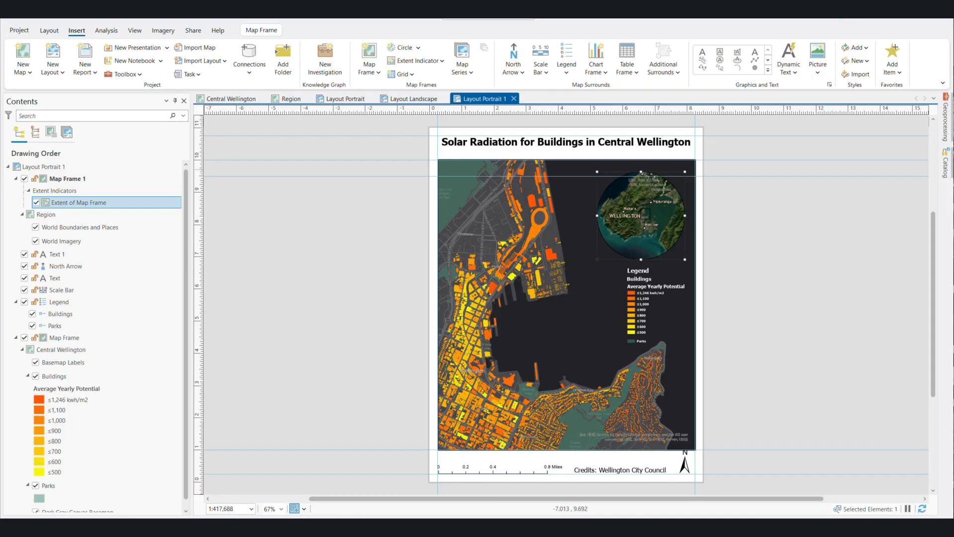
Style the overview's extent indicator with the 2 pt outline symbol and a red stroke.
left_click(262, 31)
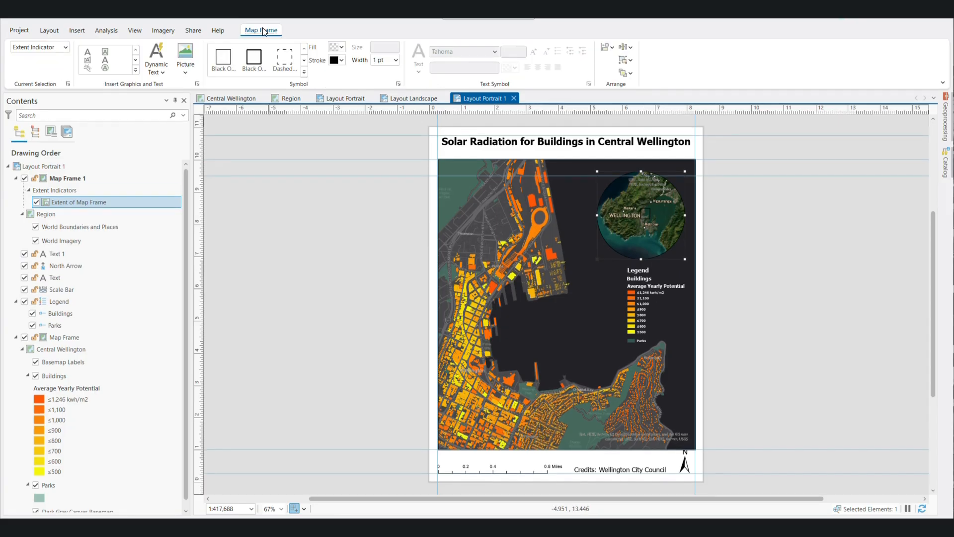
left_click(340, 60)
left_click(349, 135)
left_click(255, 64)
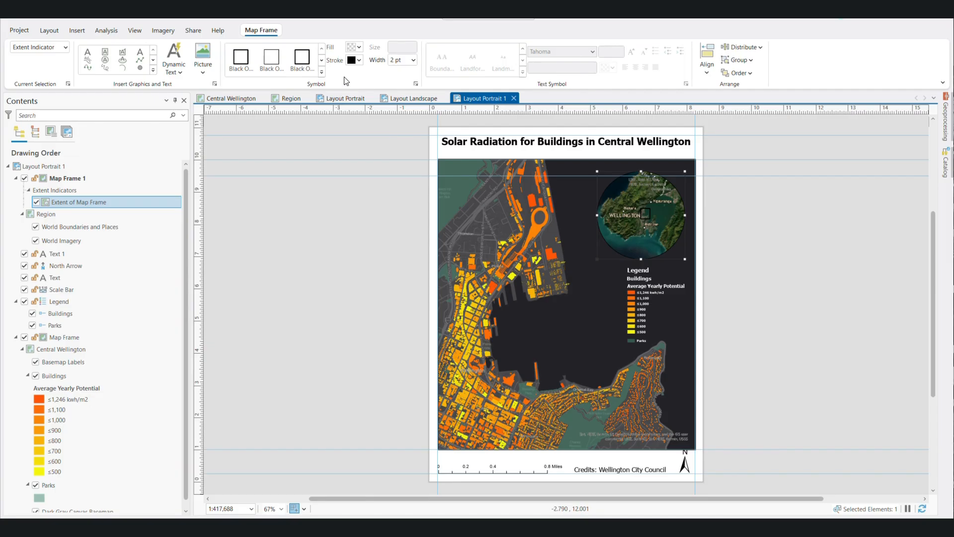
left_click(363, 65)
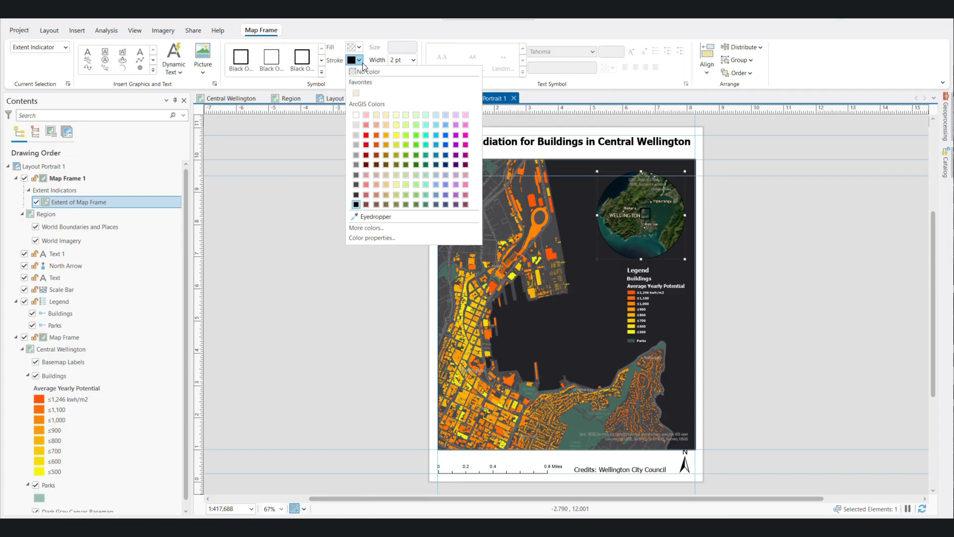
left_click(369, 126)
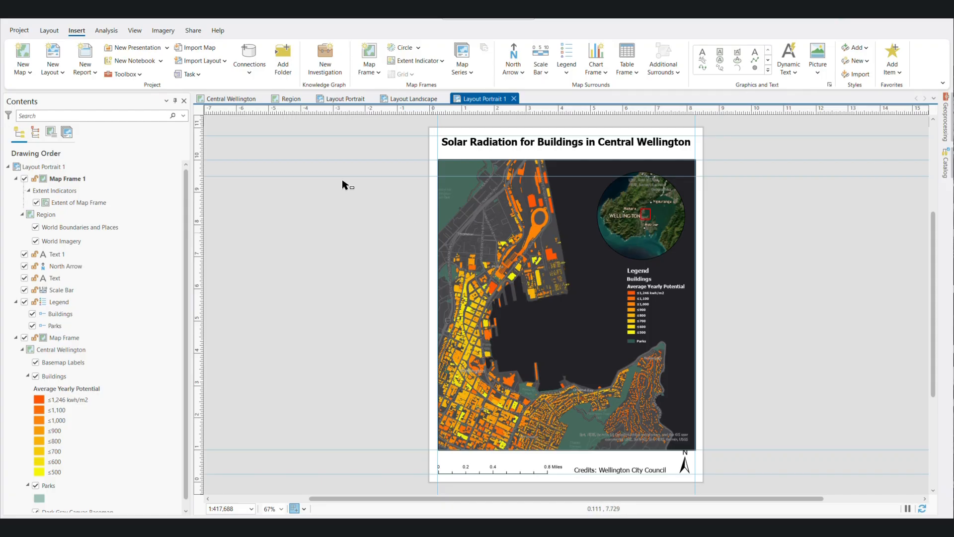
Open the export settings for Layout Portrait 1 and choose PDF as the file type.
left_click(193, 32)
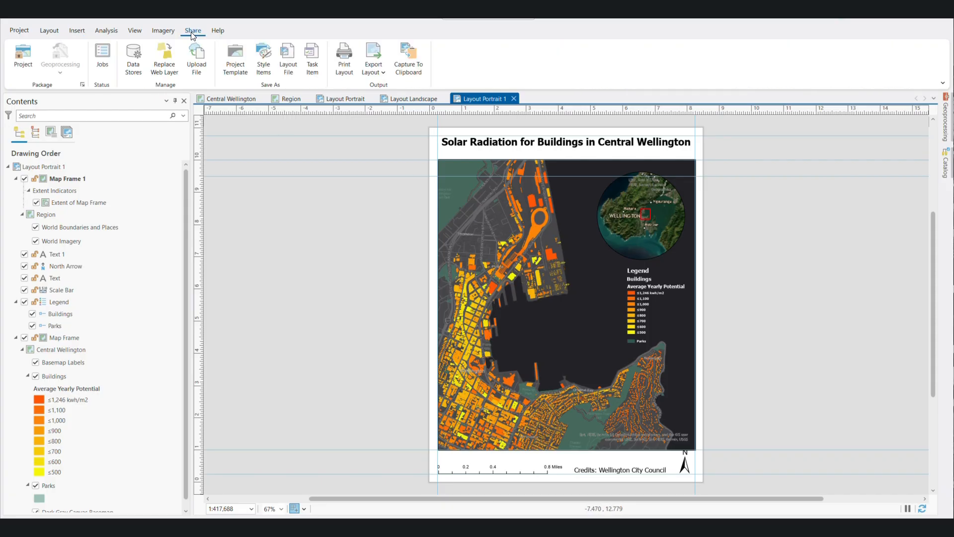
left_click(381, 73)
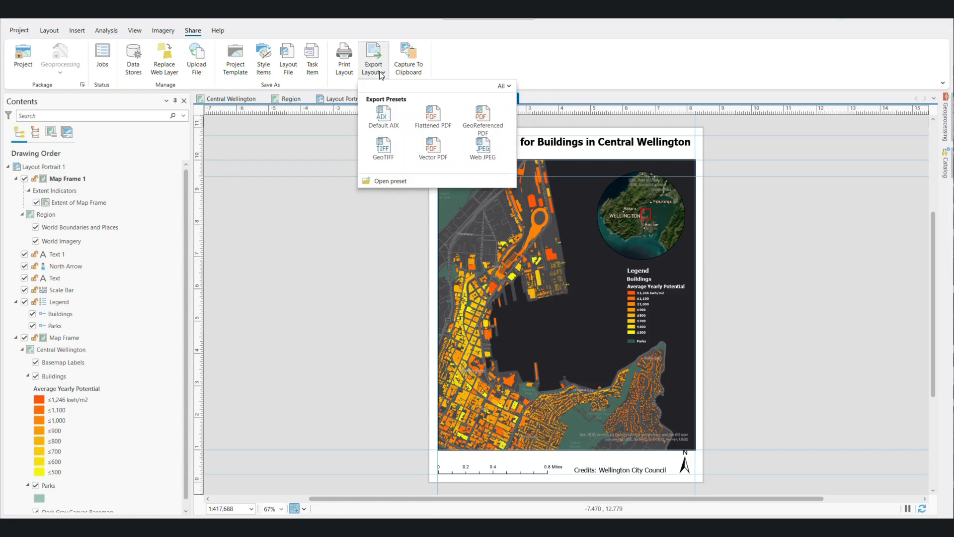
left_click(374, 55)
left_click(827, 178)
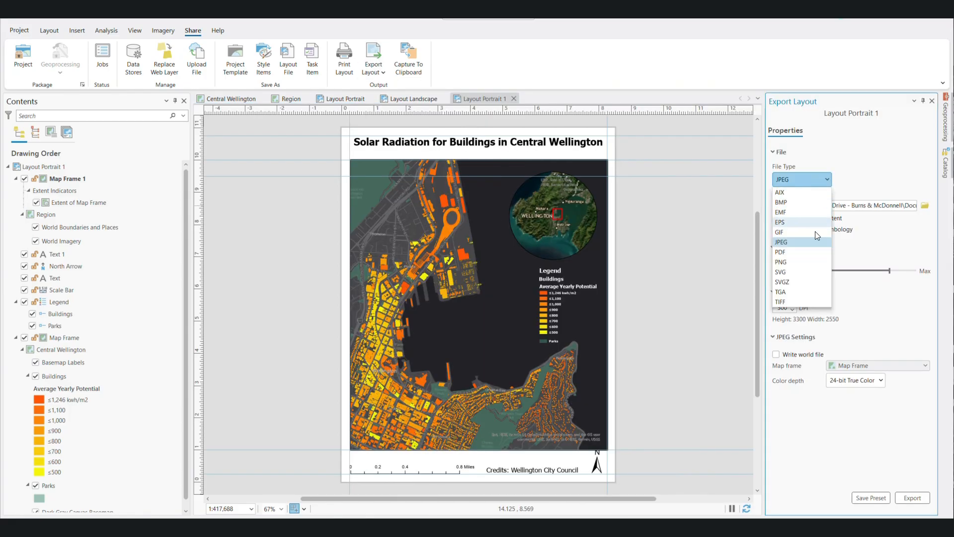
left_click(806, 252)
left_click(918, 206)
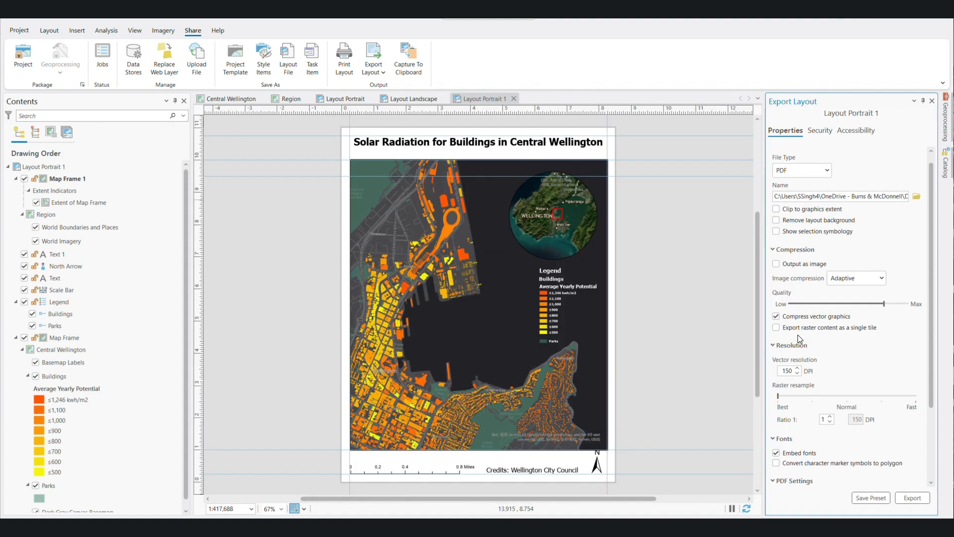
Review the remaining PDF options, export the layout, and view the exported file before returning to the layout.
scroll(800, 339, "down", 1)
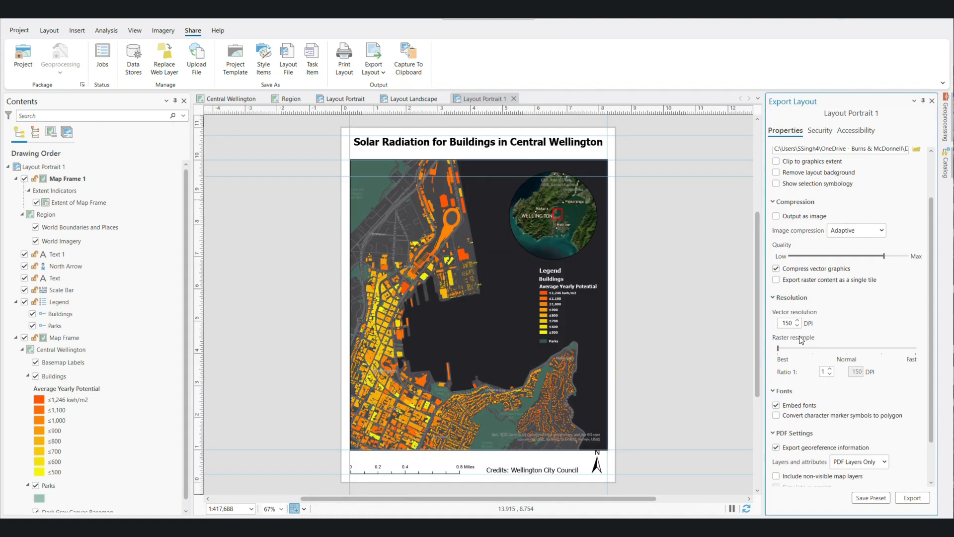
scroll(851, 410, "down", 1)
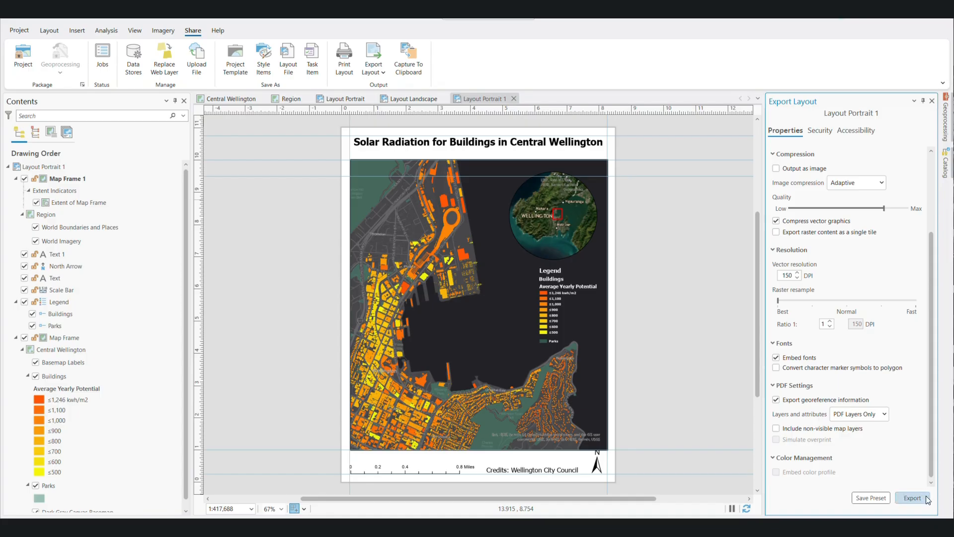
left_click(913, 498)
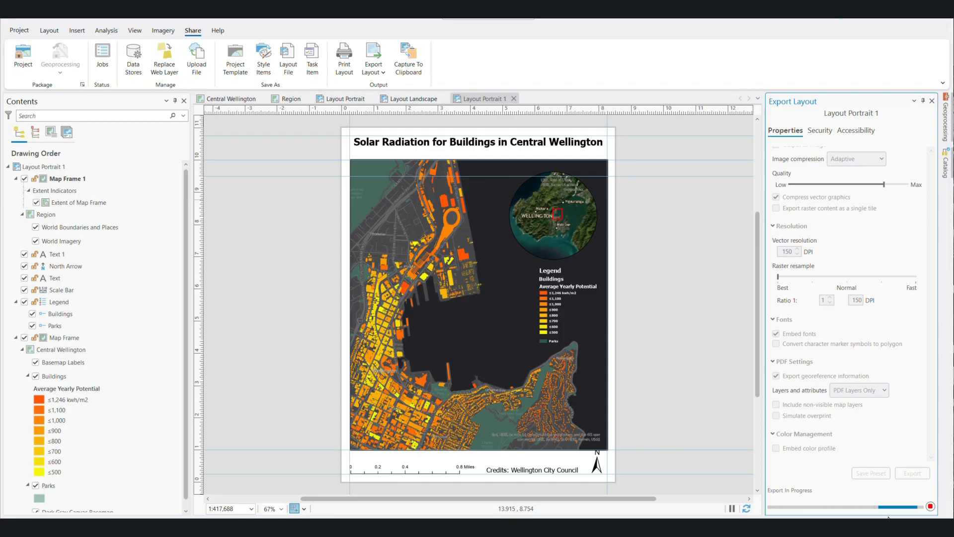
left_click(827, 503)
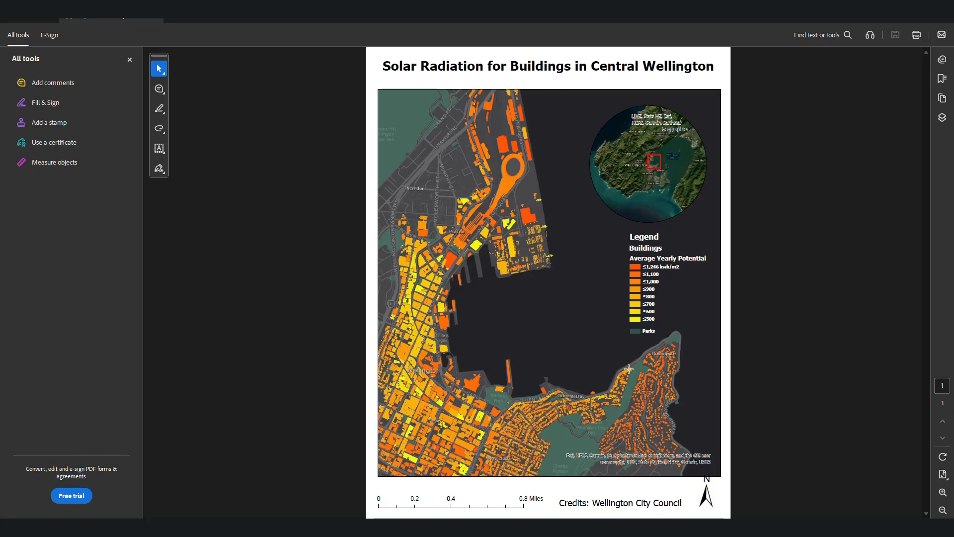
left_click(896, 13)
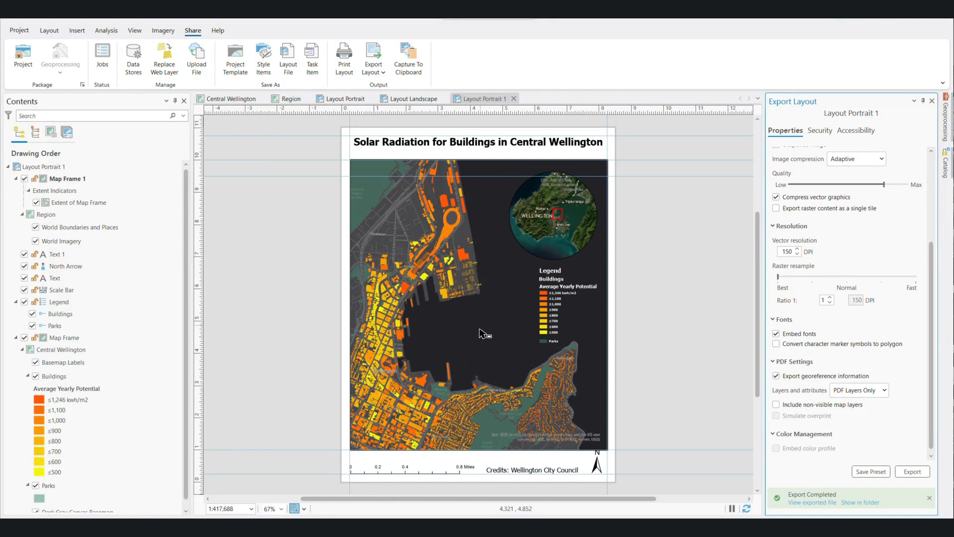